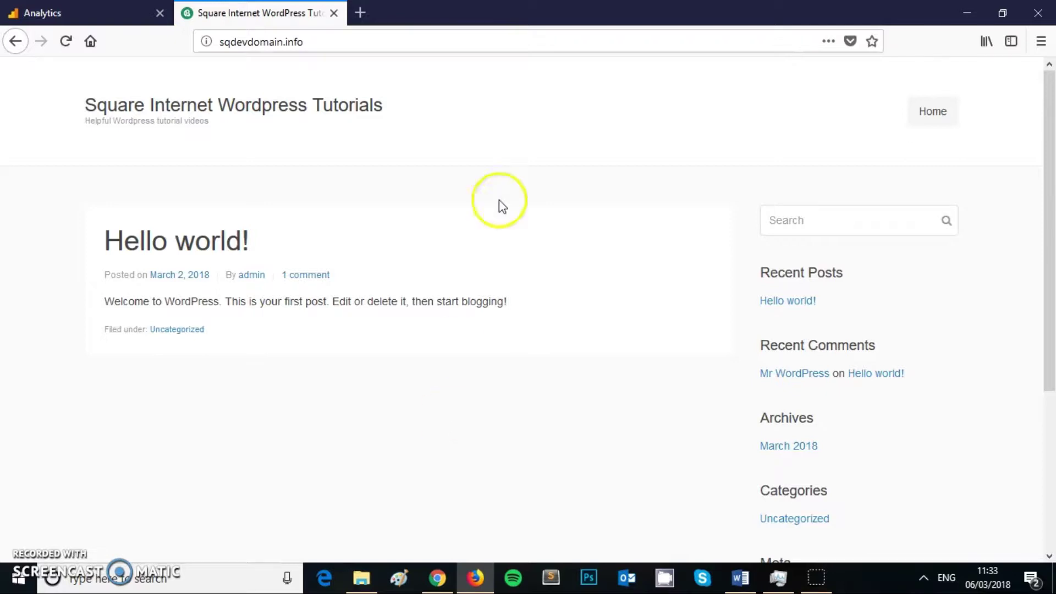
Go to the site's /wp-admin address
left_click(322, 43)
left_click(345, 44)
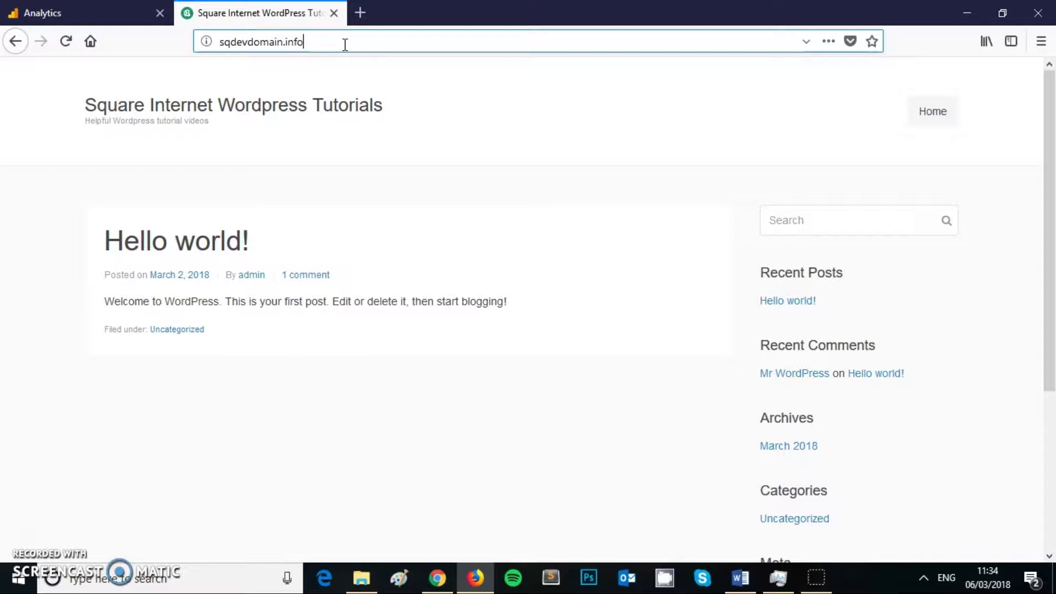
type("/wo-")
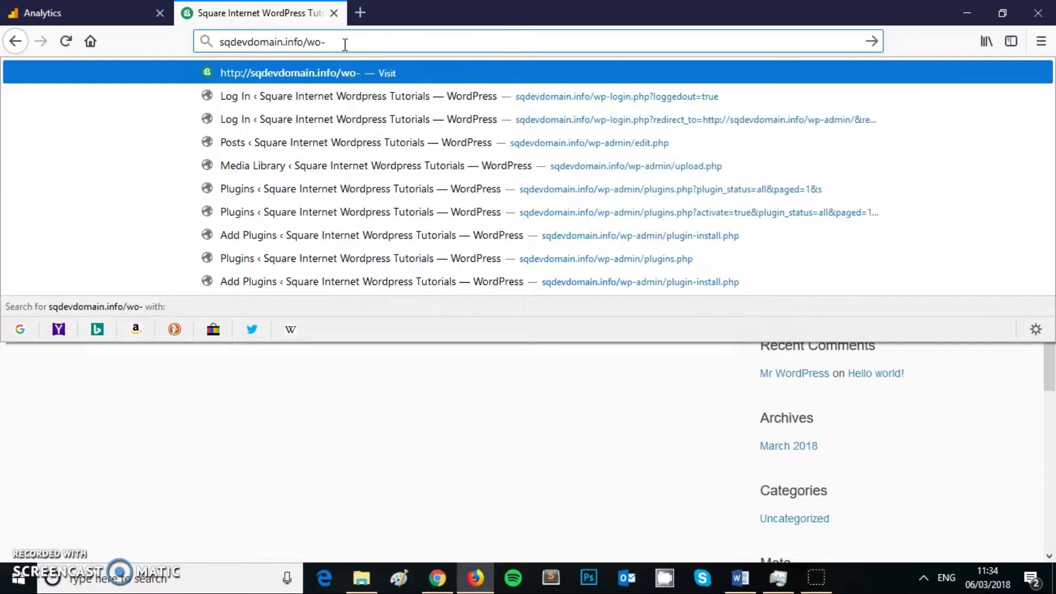
key("BackSpace")
key("BackSpace")
type("p-admin")
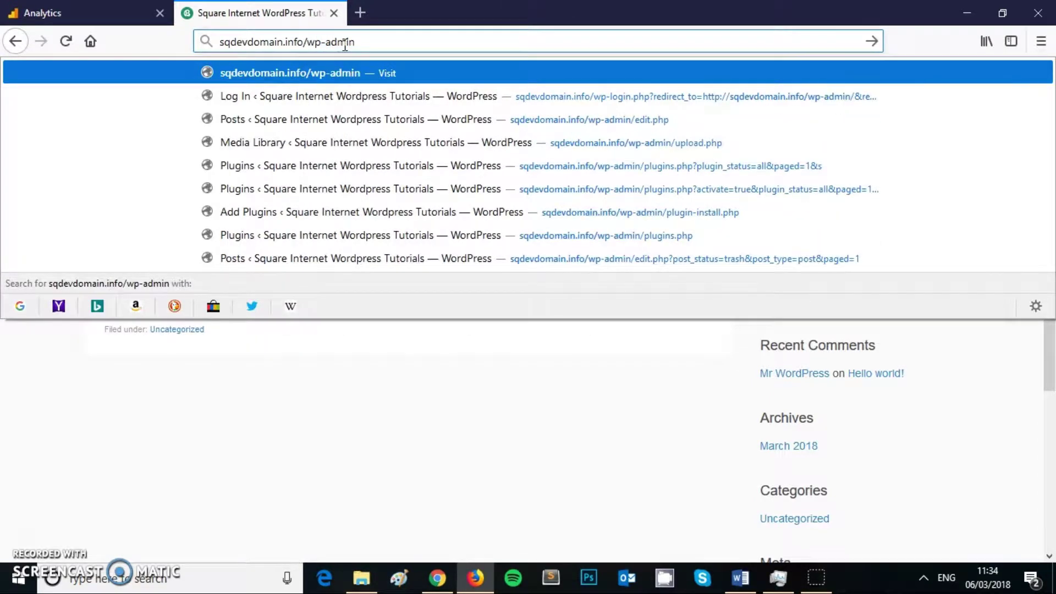
key("Return")
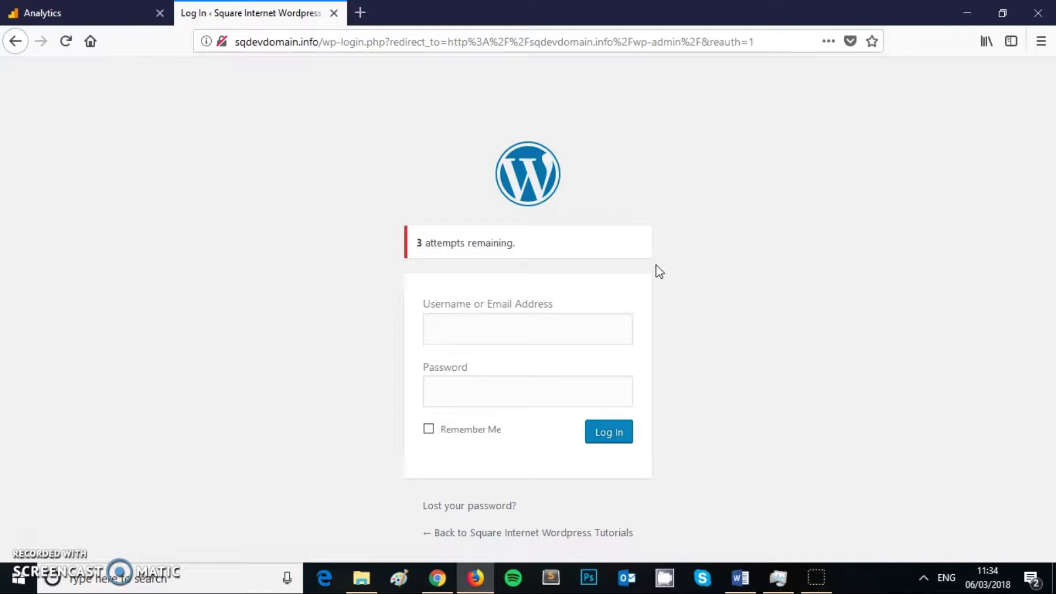
Log in to the admin area using the saved login
left_click(528, 332)
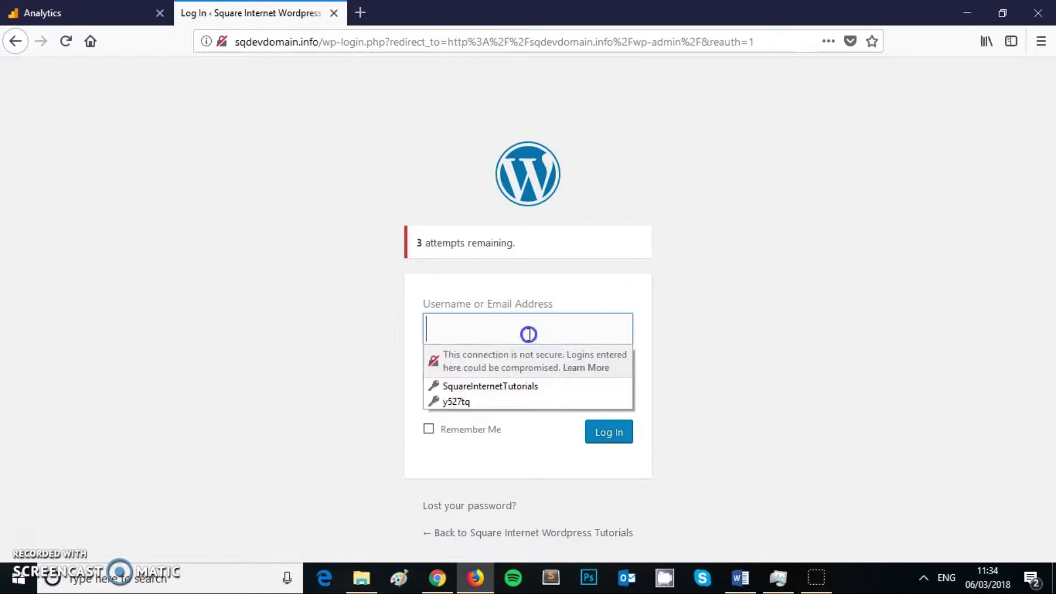
left_click(462, 402)
left_click(609, 432)
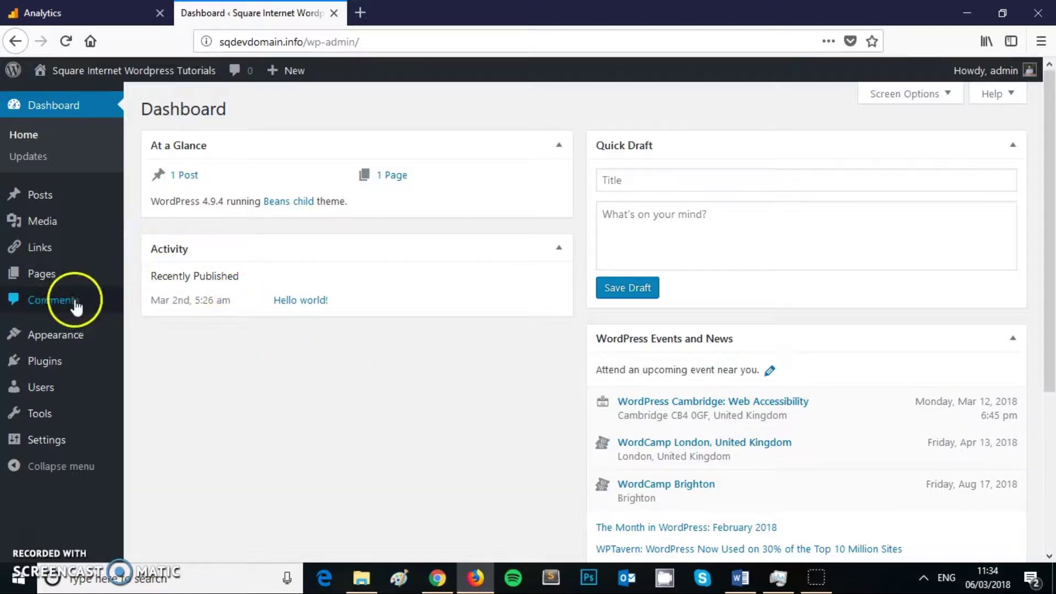
Go to Posts and start a new blank post
mouse_move(46, 209)
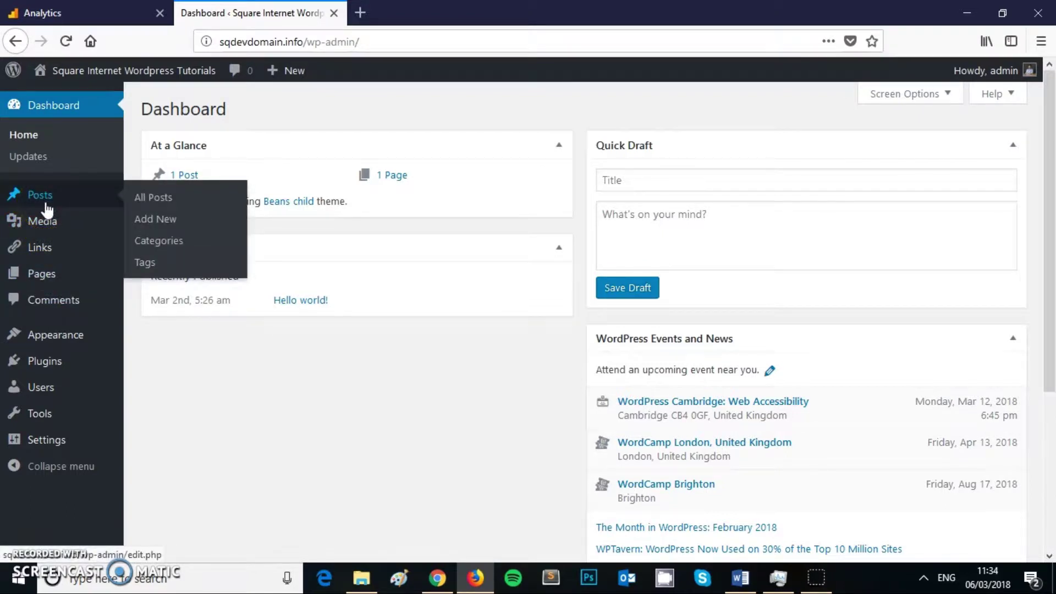
left_click(47, 208)
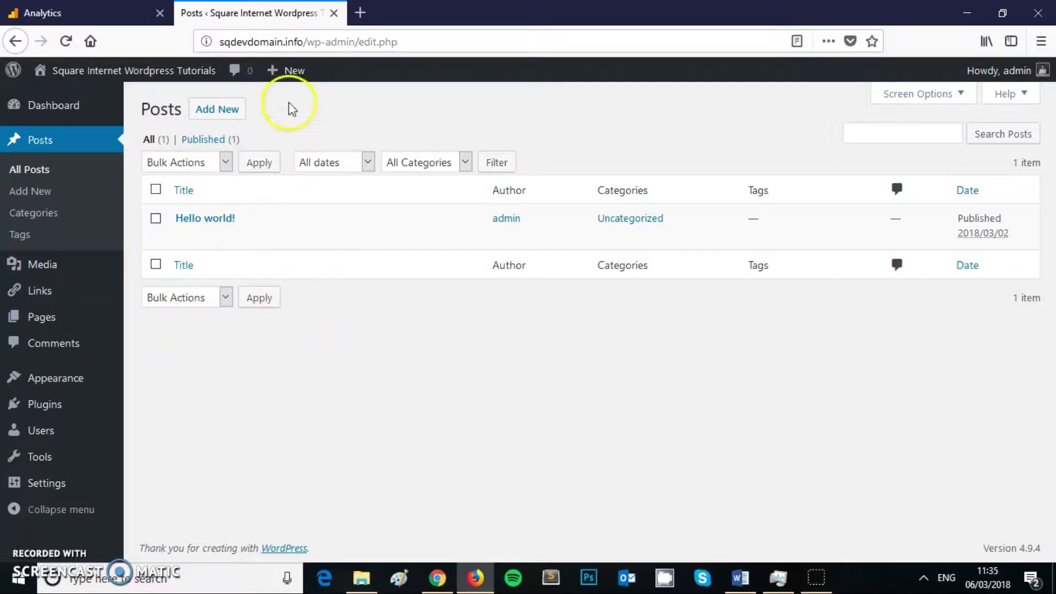
left_click(228, 110)
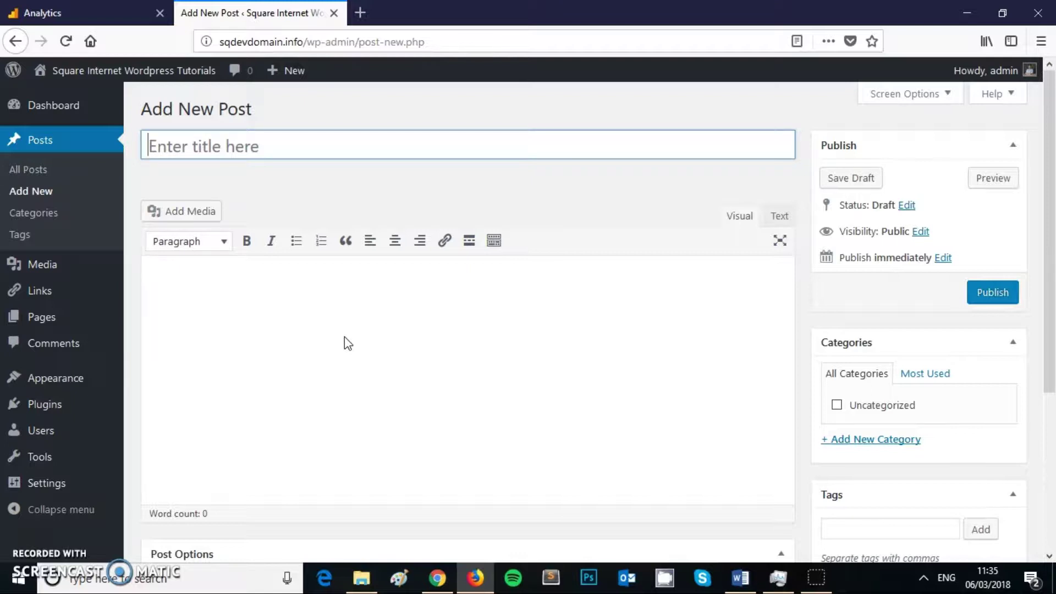
left_click(332, 267)
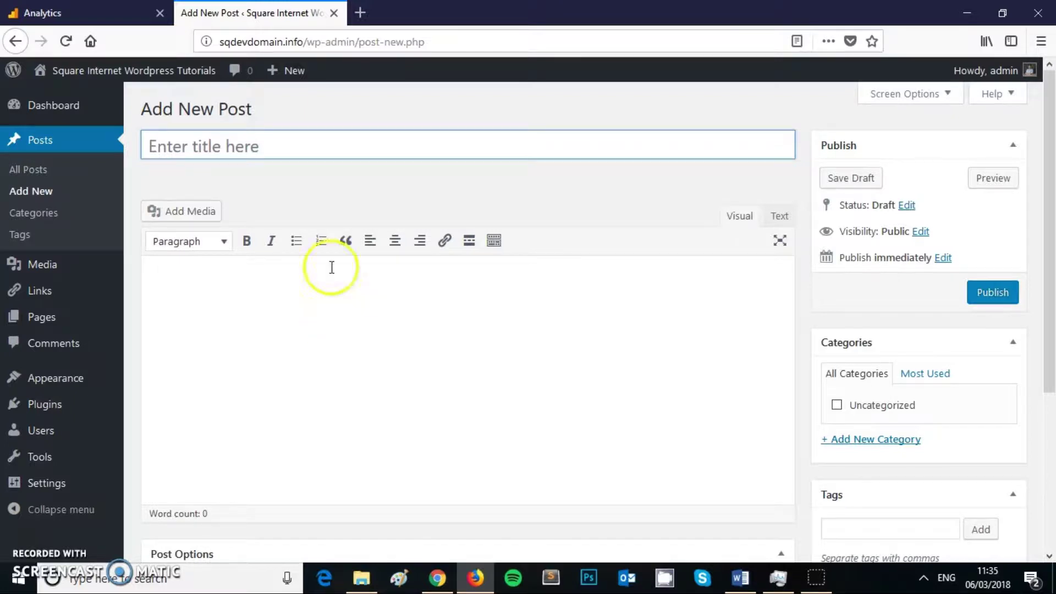
Title the post 'Creating A Blog Post', replacing the first draft title, then move into the body
left_click(266, 146)
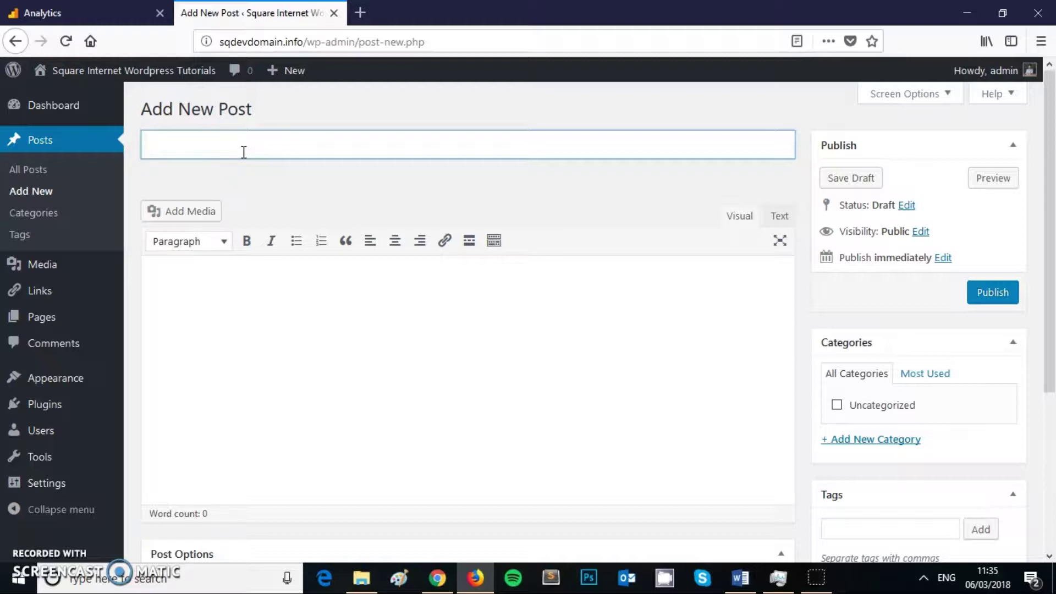
type("This is the title of ou")
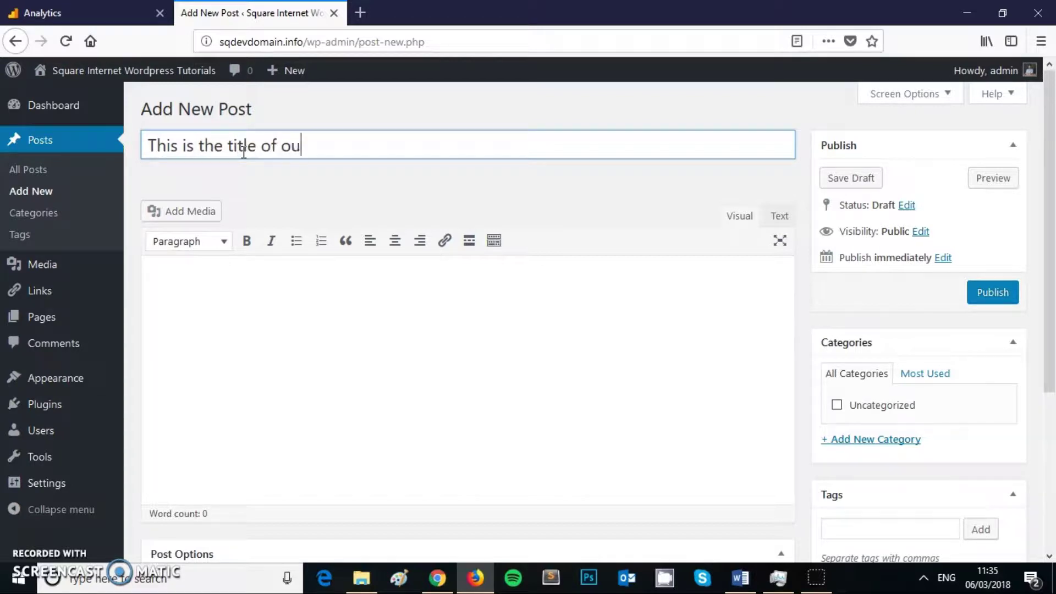
type("r blog post for this video ")
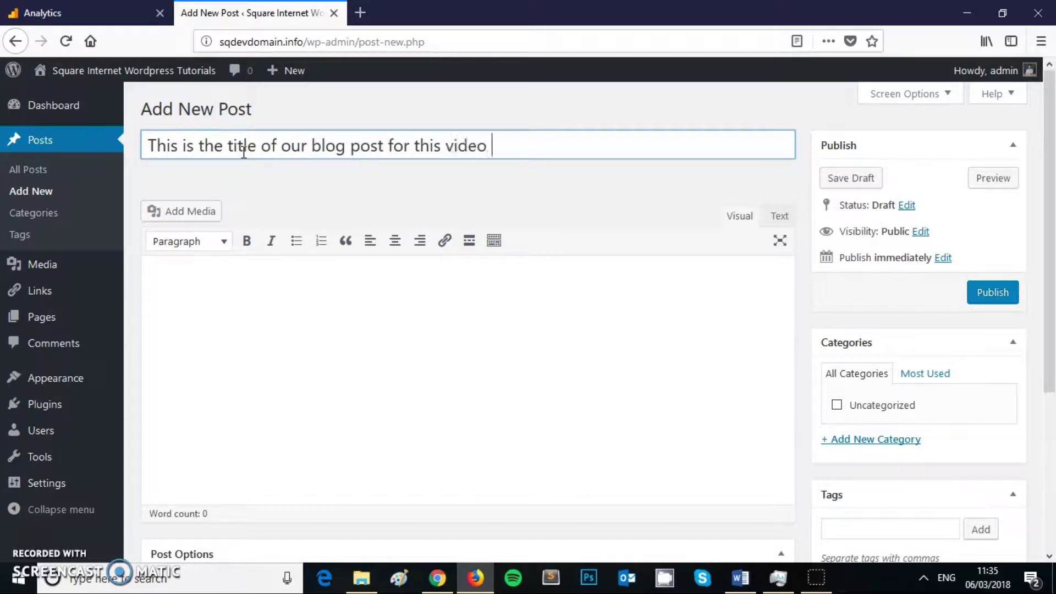
type("Tutorial.")
left_click_drag(573, 141, 169, 109)
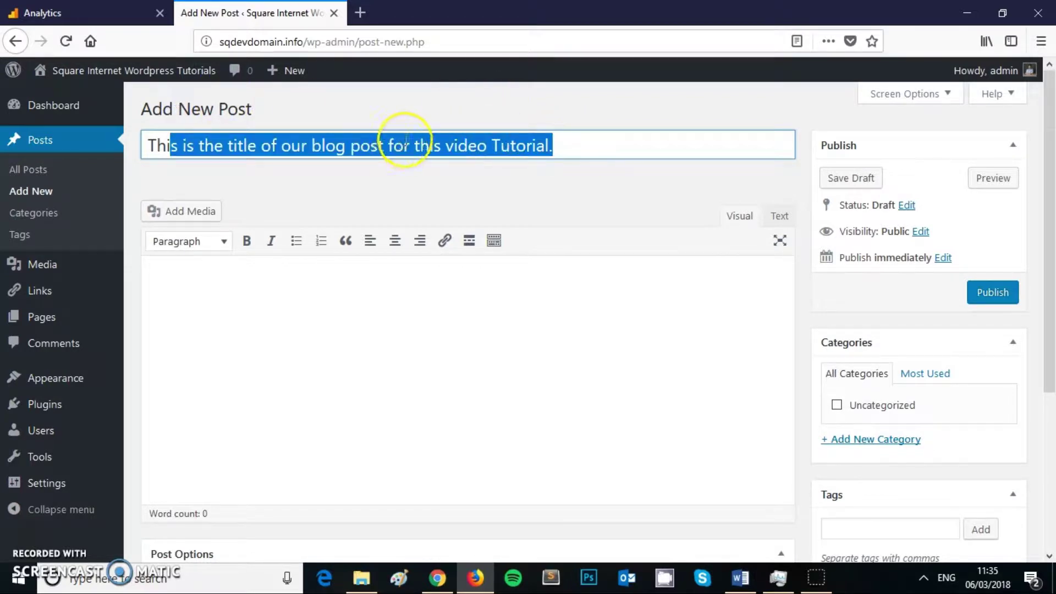
key("BackSpace")
key("BackSpace")
type("C")
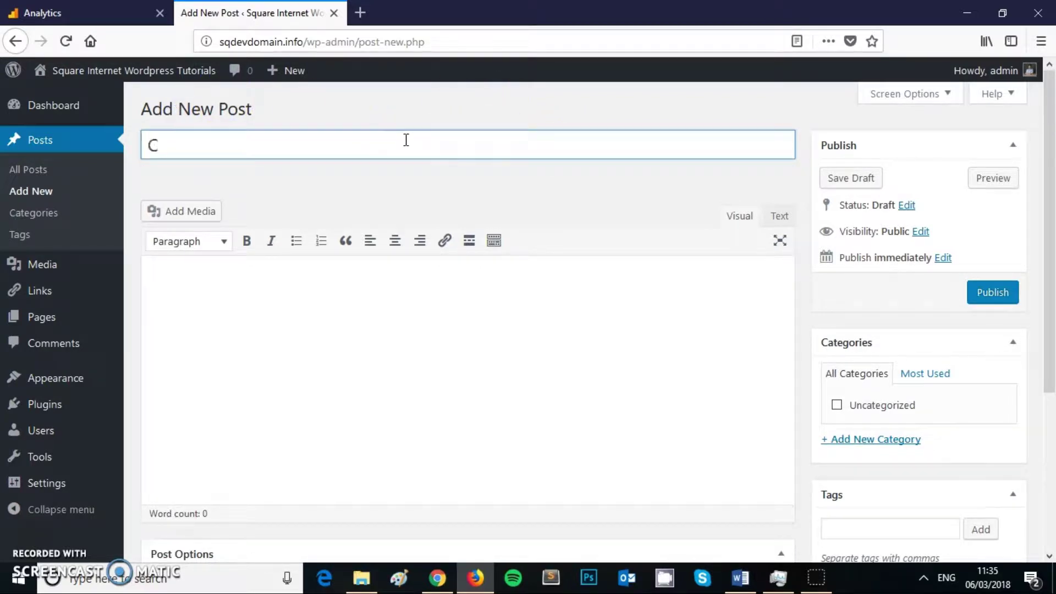
type("reating a")
key("BackSpace")
key("BackSpace")
type("A B")
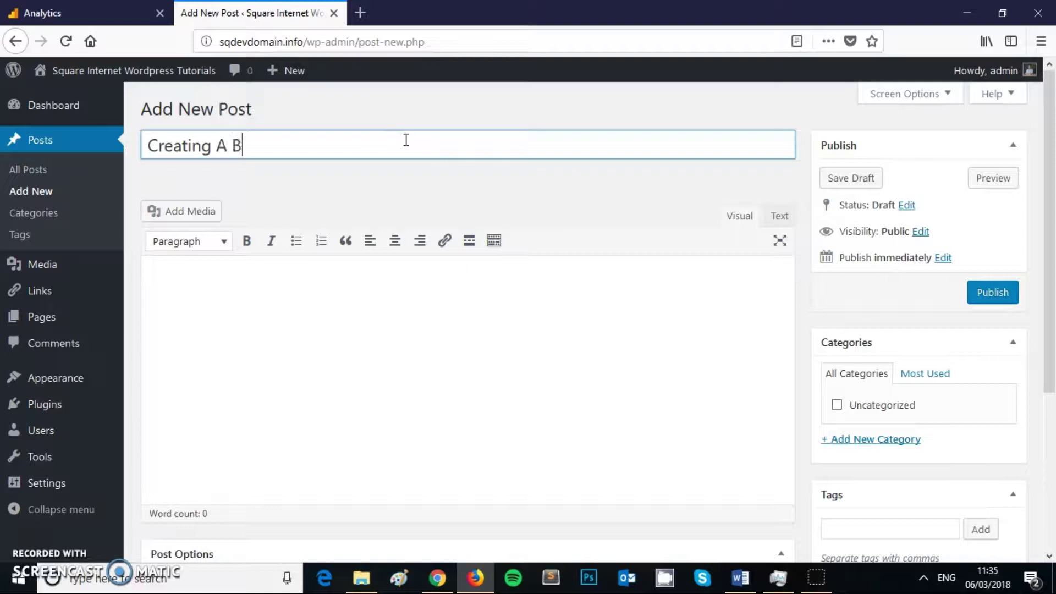
type("log Post")
left_click(234, 298)
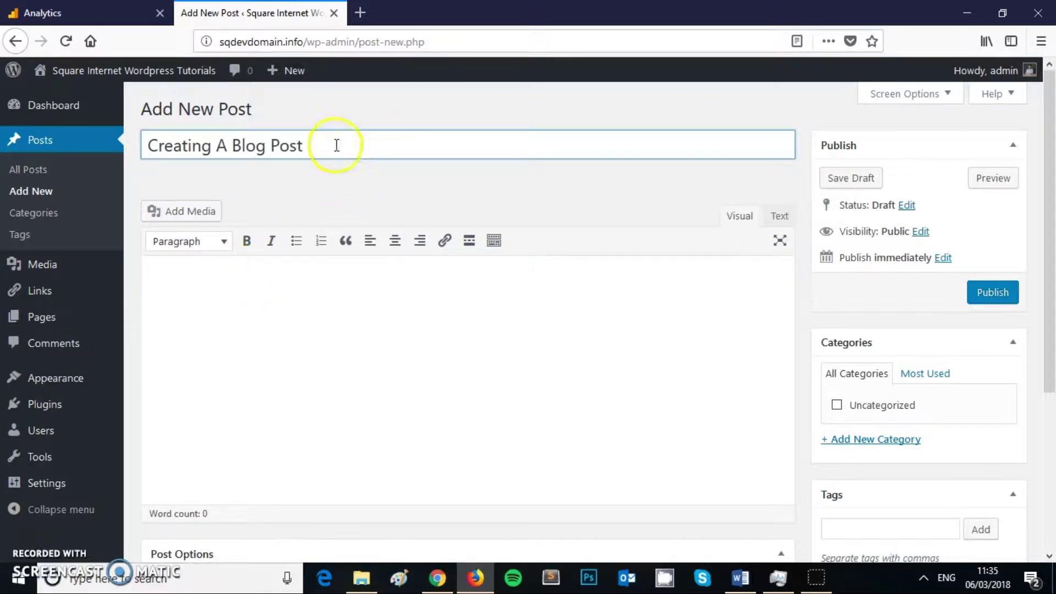
left_click(236, 287)
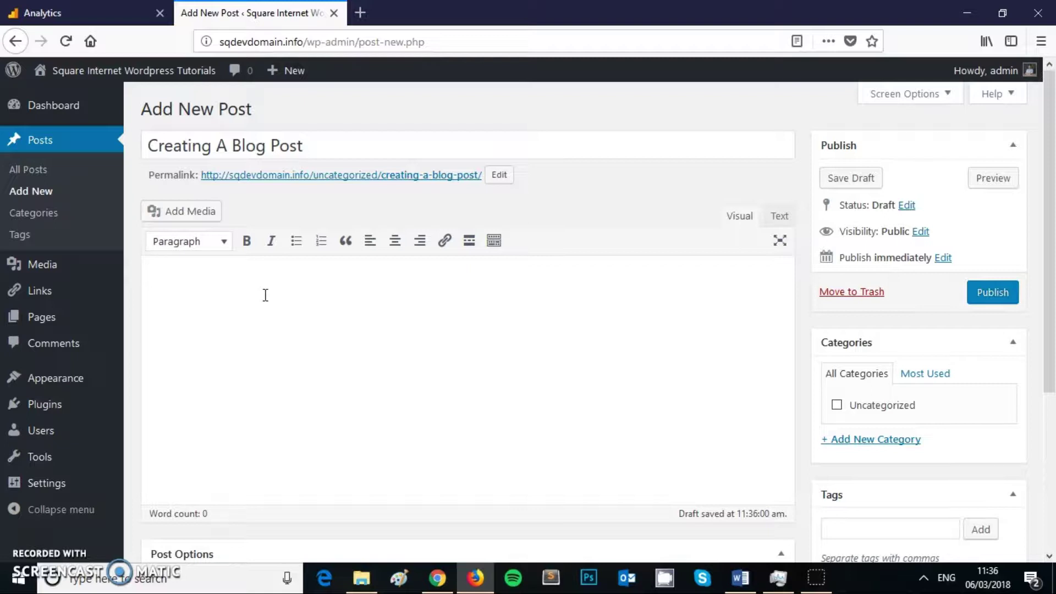
Type the opening paragraph 'You can input basic text like this, in the form of a paragraph.'
type("You can input basic test like thi")
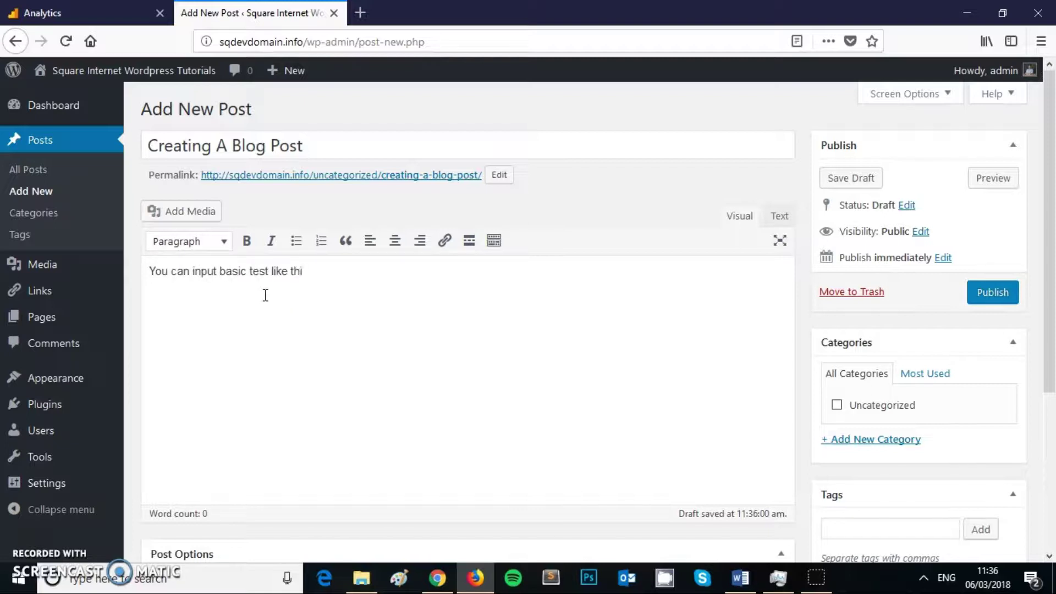
key("BackSpace")
key("BackSpace")
key("BackSpace")
key("BackSpace")
key("BackSpace")
key("BackSpace")
key("BackSpace")
key("BackSpace")
key("BackSpace")
key("BackSpace")
key("BackSpace")
type("xt like this, in the of")
key("BackSpace")
key("BackSpace")
type("form ")
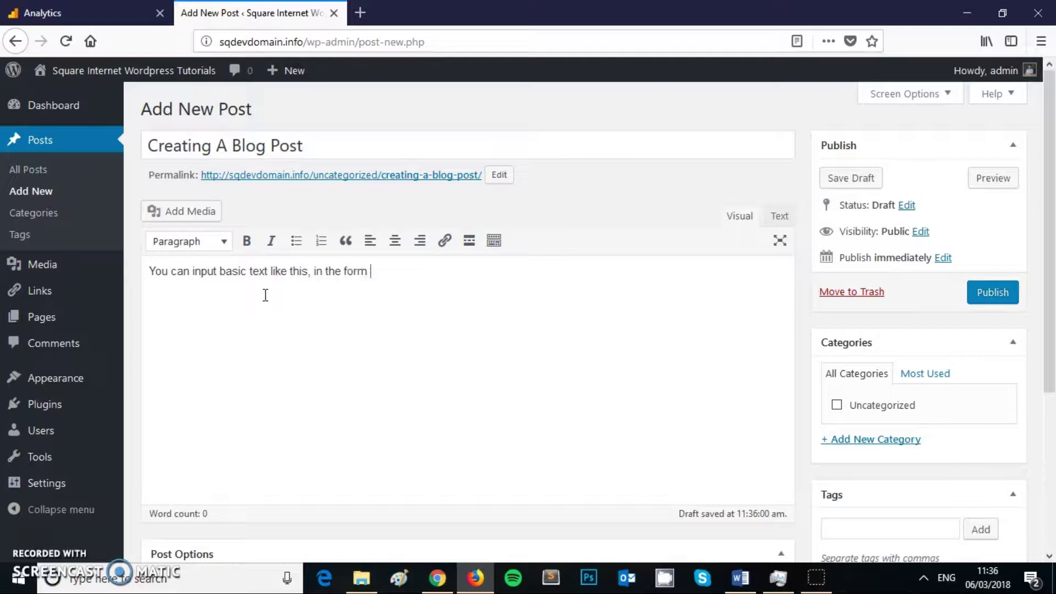
type("of a paragraph")
key("BackSpace")
type(".")
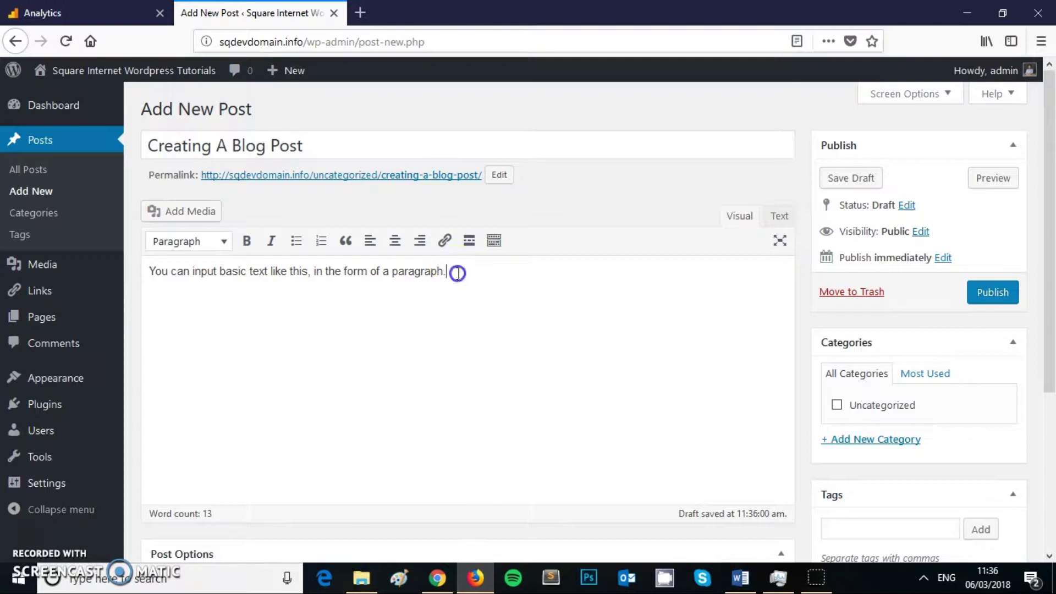
left_click_drag(453, 271, 153, 271)
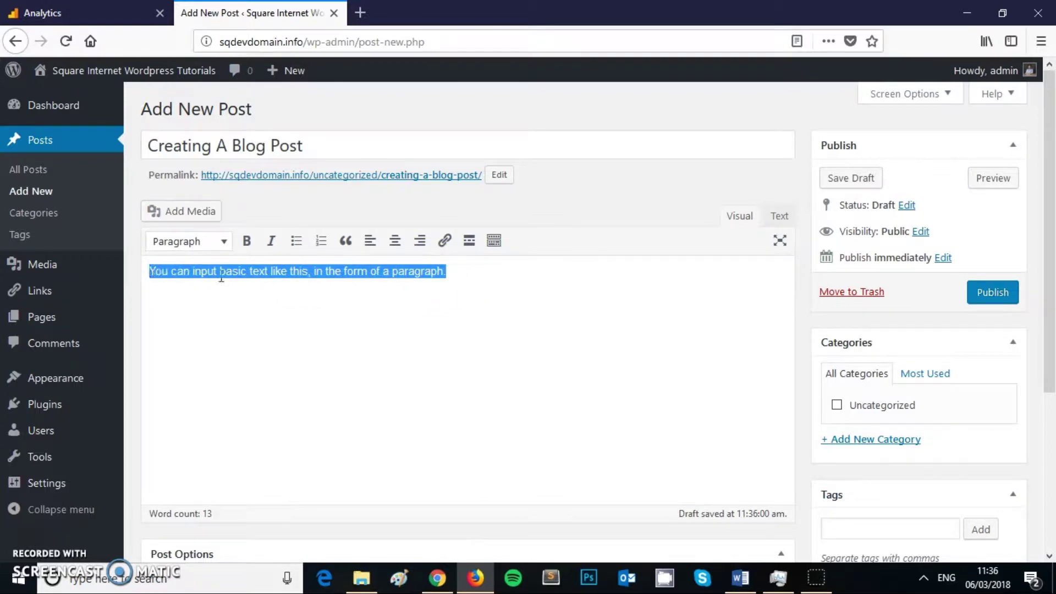
left_click(474, 273)
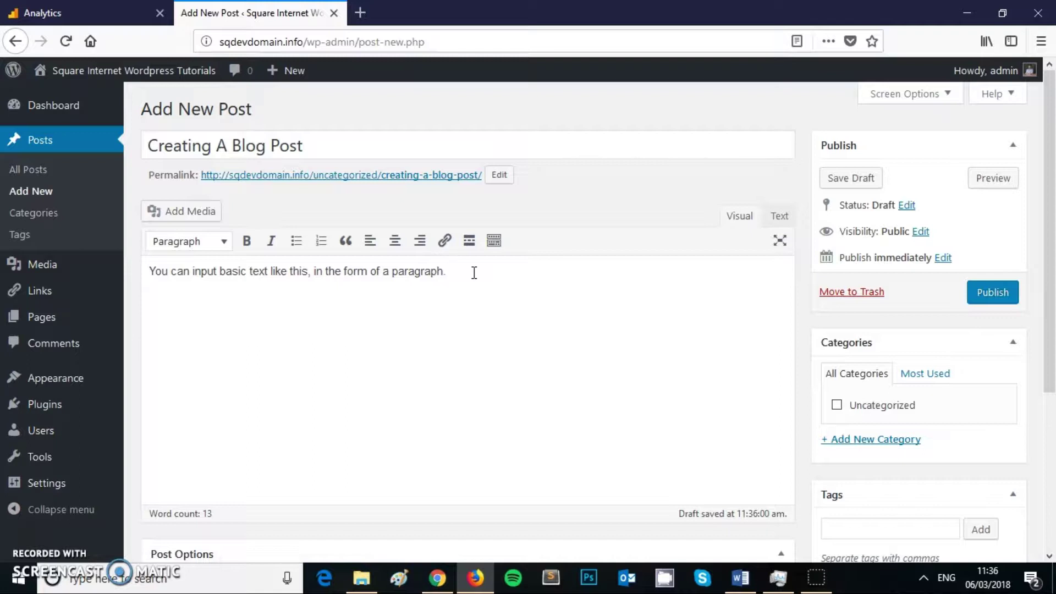
Format the line 'This is a sub heading' as Heading 2
left_click(474, 273)
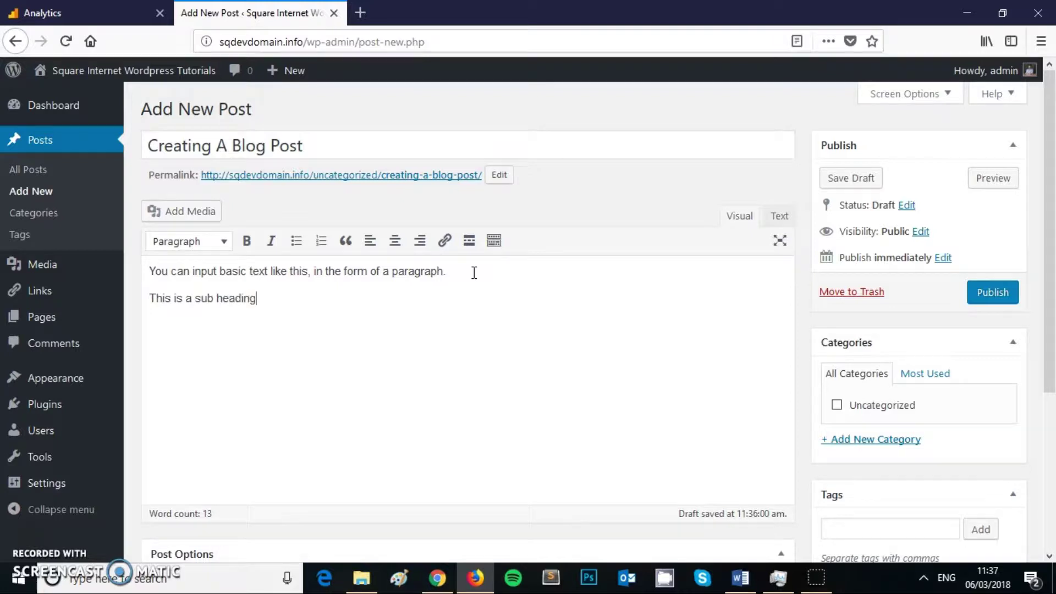
left_click_drag(257, 299, 137, 296)
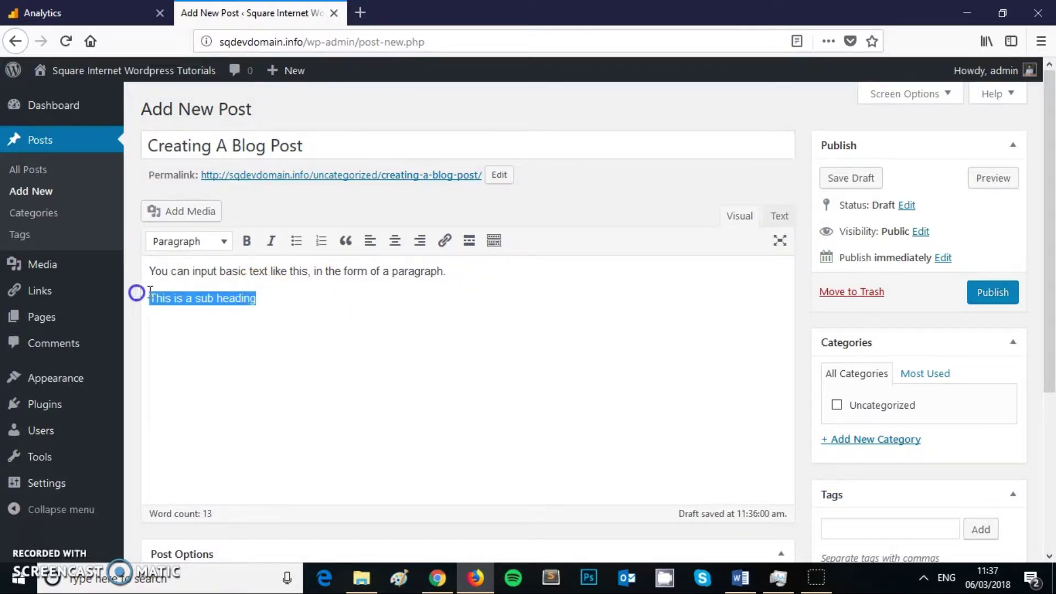
left_click(221, 253)
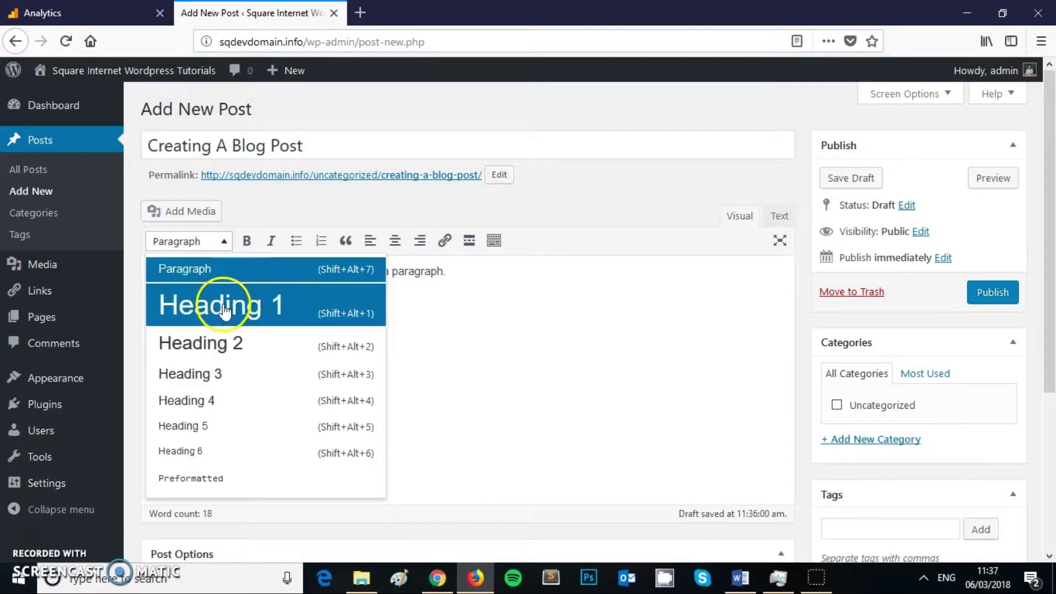
left_click(236, 307)
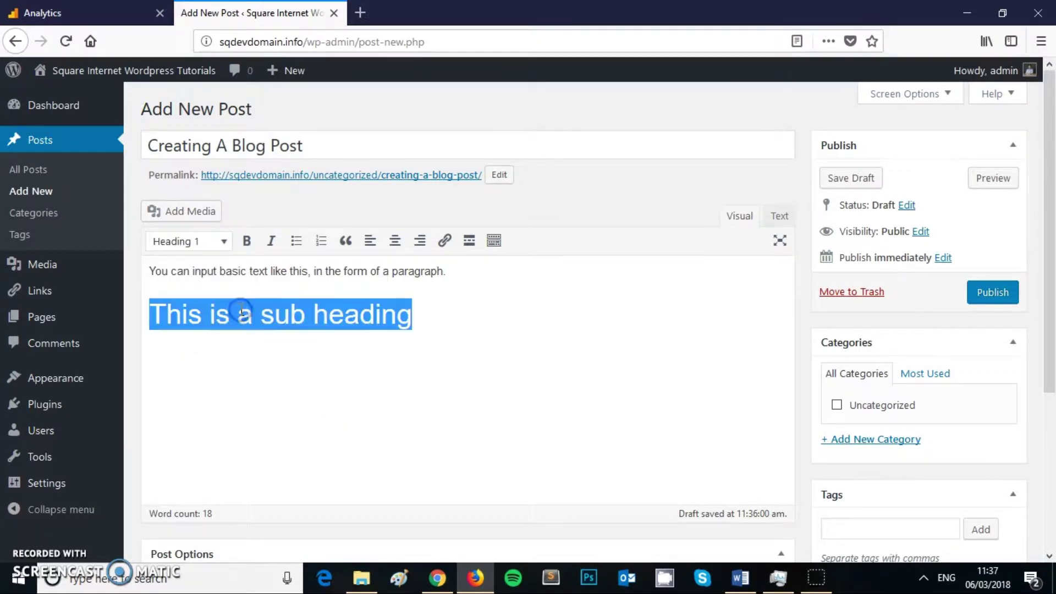
left_click(372, 323)
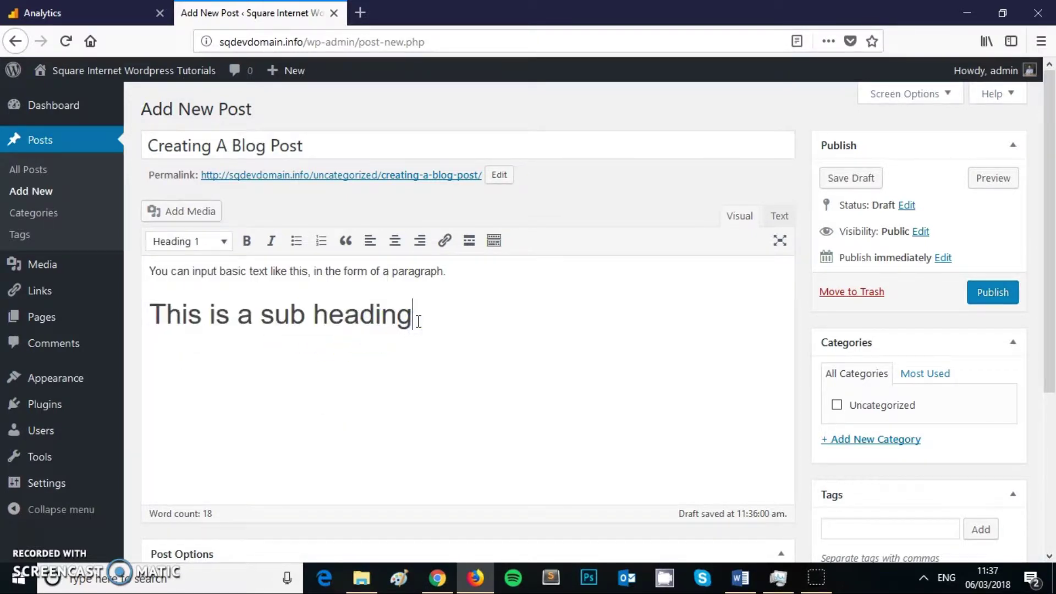
left_click_drag(418, 322, 150, 322)
left_click(222, 242)
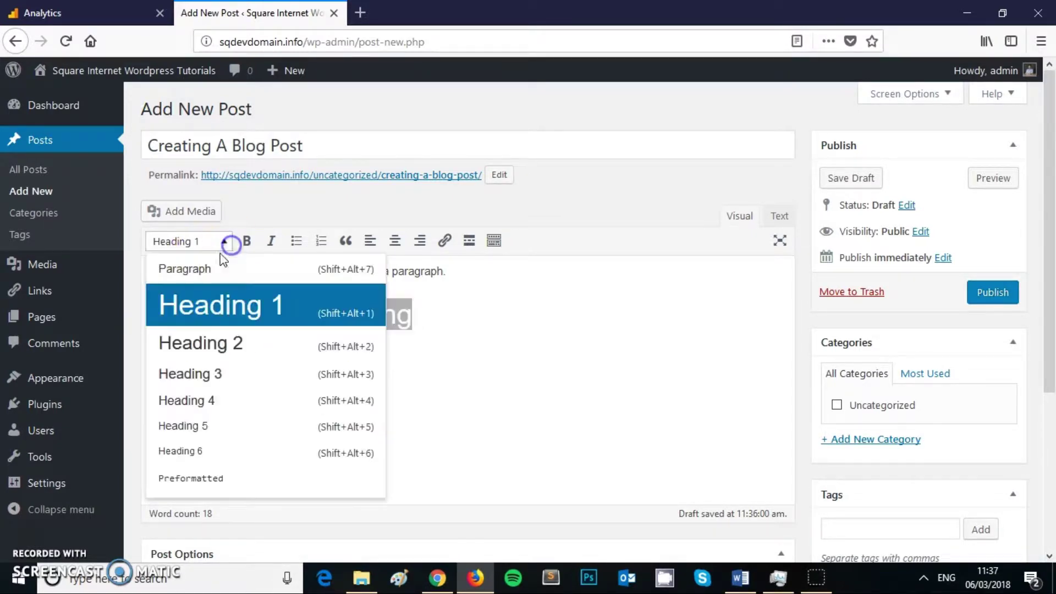
left_click(224, 342)
left_click(342, 318)
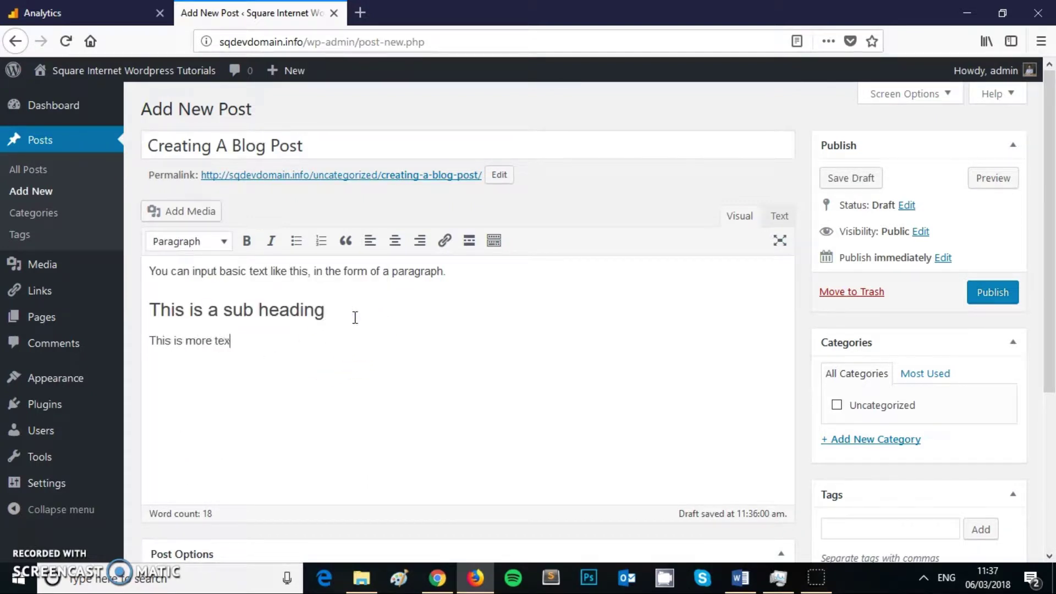
Continue typing in Paragraph format below the heading and start a new line
left_click(165, 242)
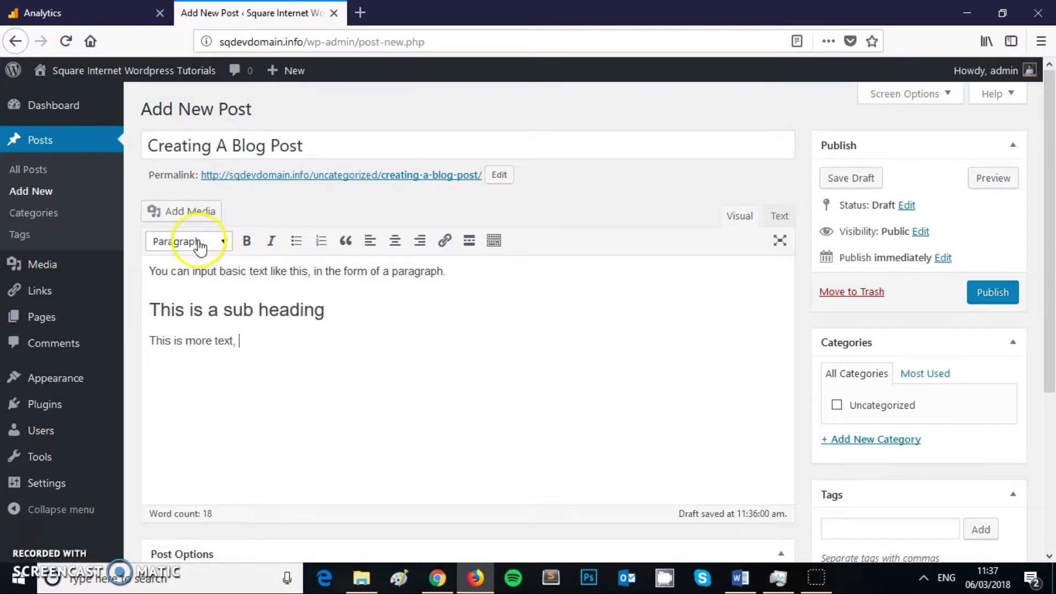
left_click(432, 342)
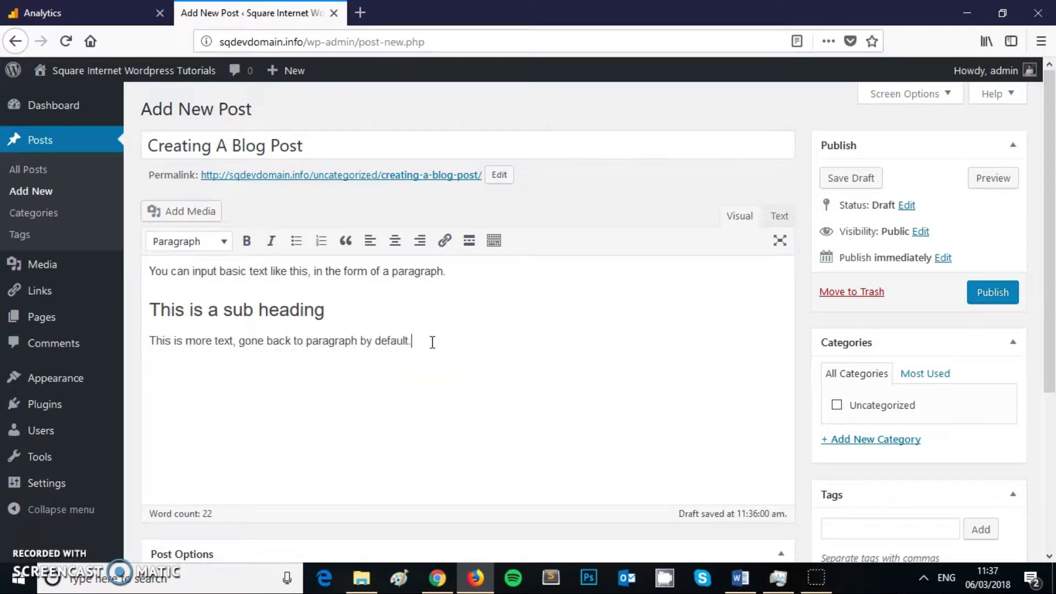
key("Return")
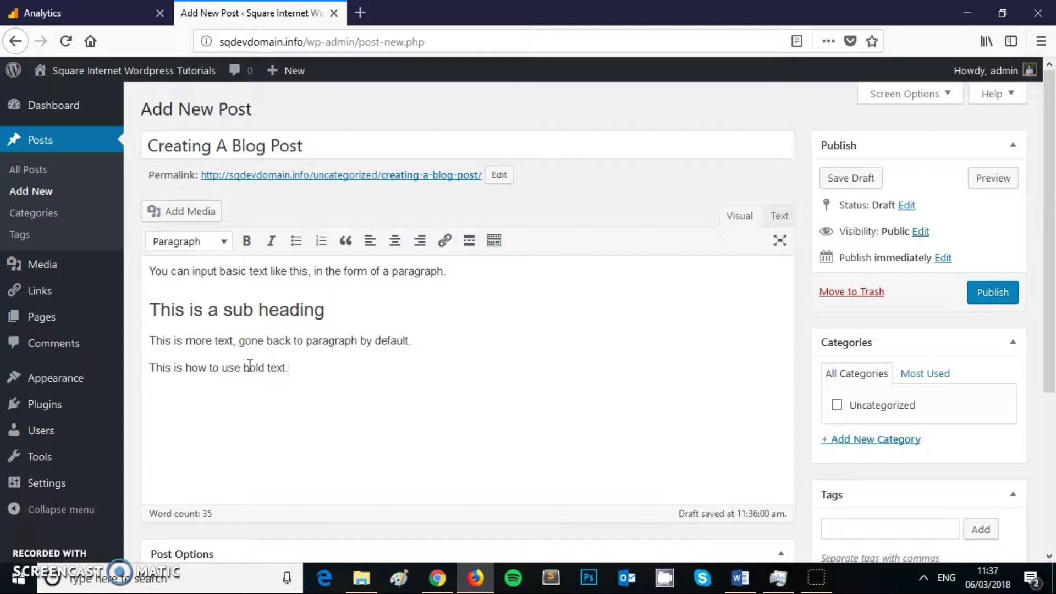
Make the word 'bold' in 'This is how to use bold text.' bold
left_click(244, 367)
left_click_drag(246, 367, 271, 366)
left_click(246, 241)
left_click(302, 367)
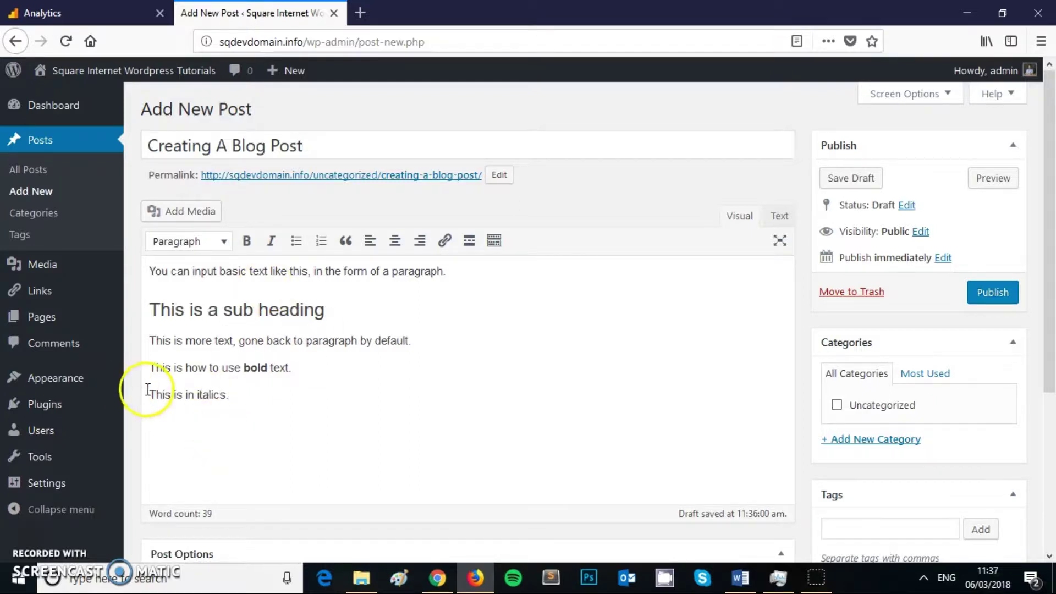
Italicise the line 'This is in italics.'
left_click_drag(148, 395, 217, 394)
left_click(270, 241)
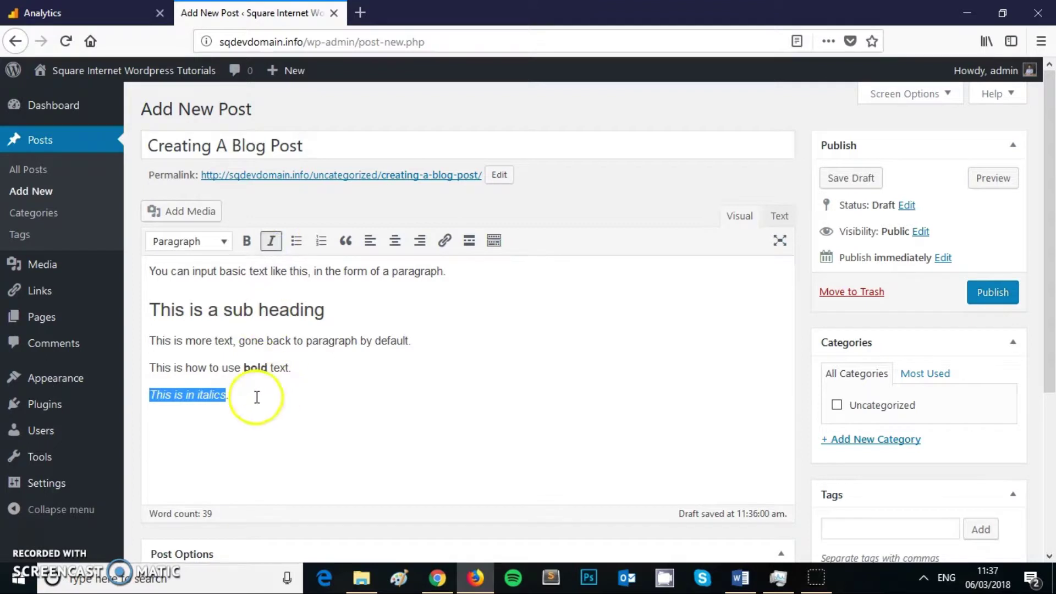
left_click(245, 395)
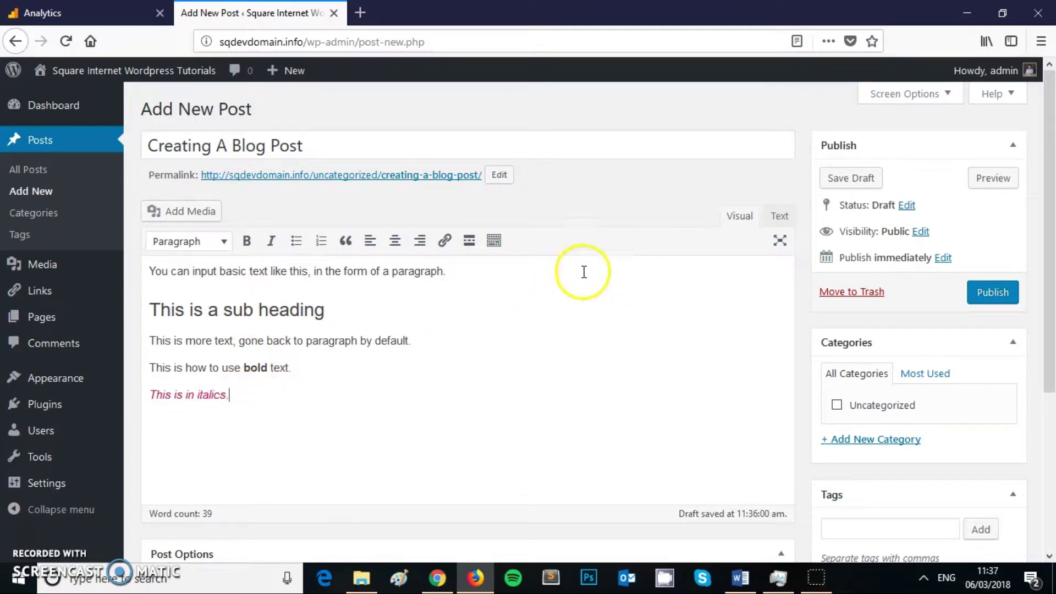
Show the extra toolbar row and colour the line 'This is colored text.' red
left_click(495, 241)
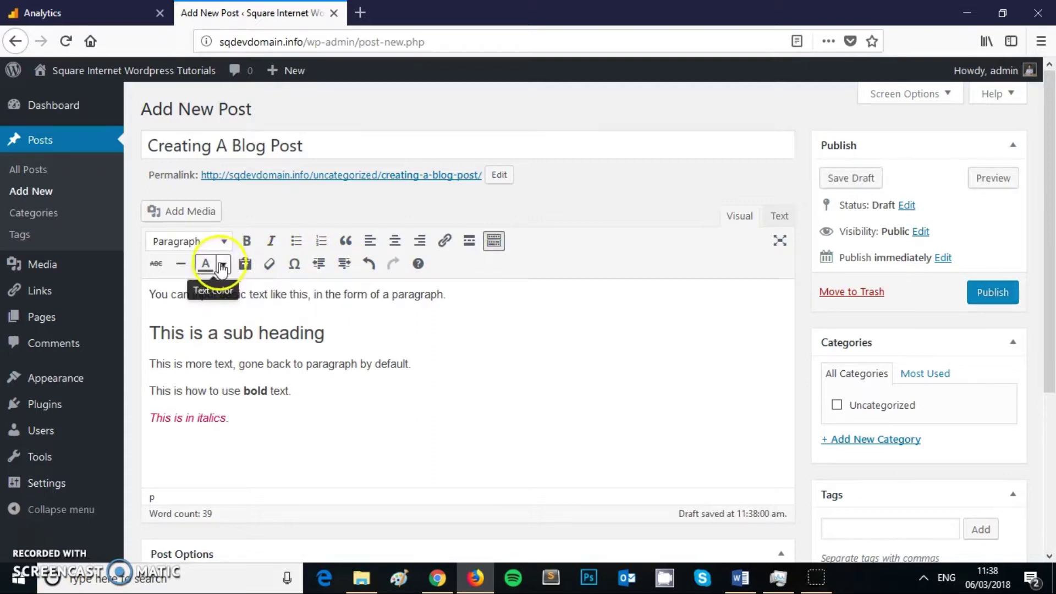
left_click(257, 416)
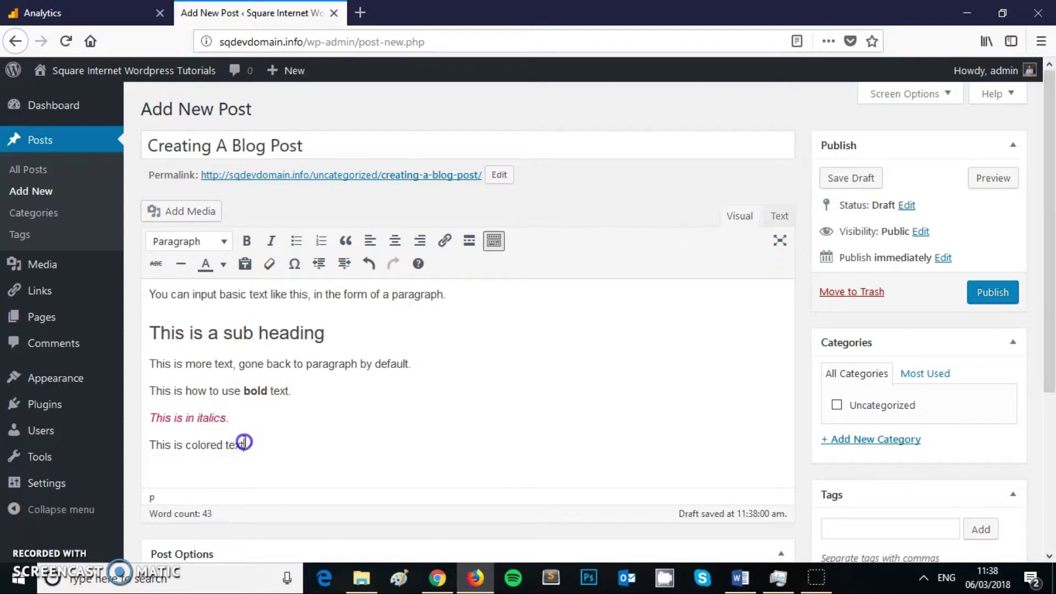
left_click_drag(244, 444, 148, 442)
left_click(222, 265)
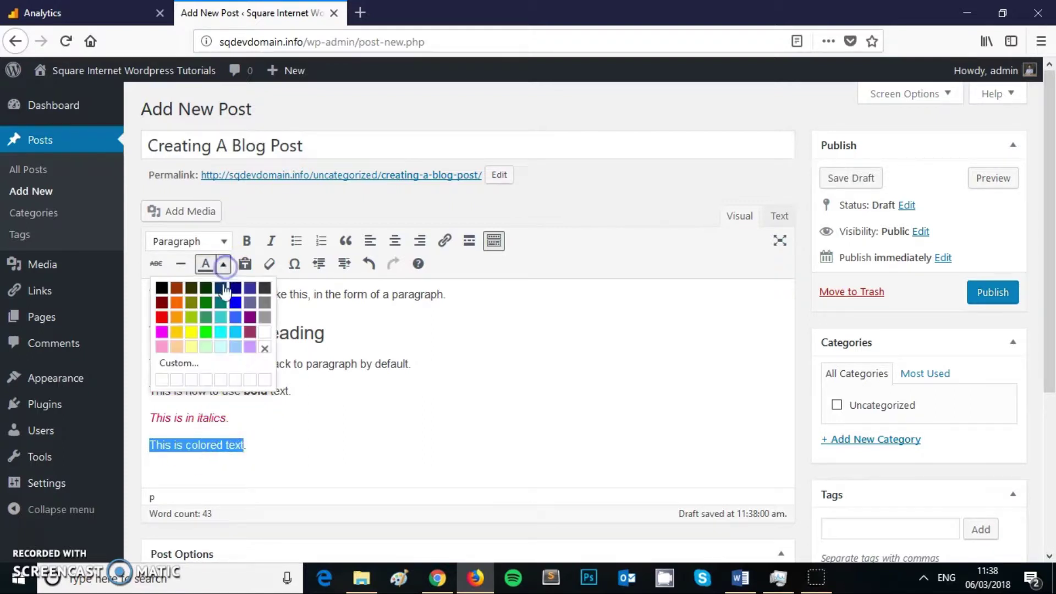
left_click(161, 317)
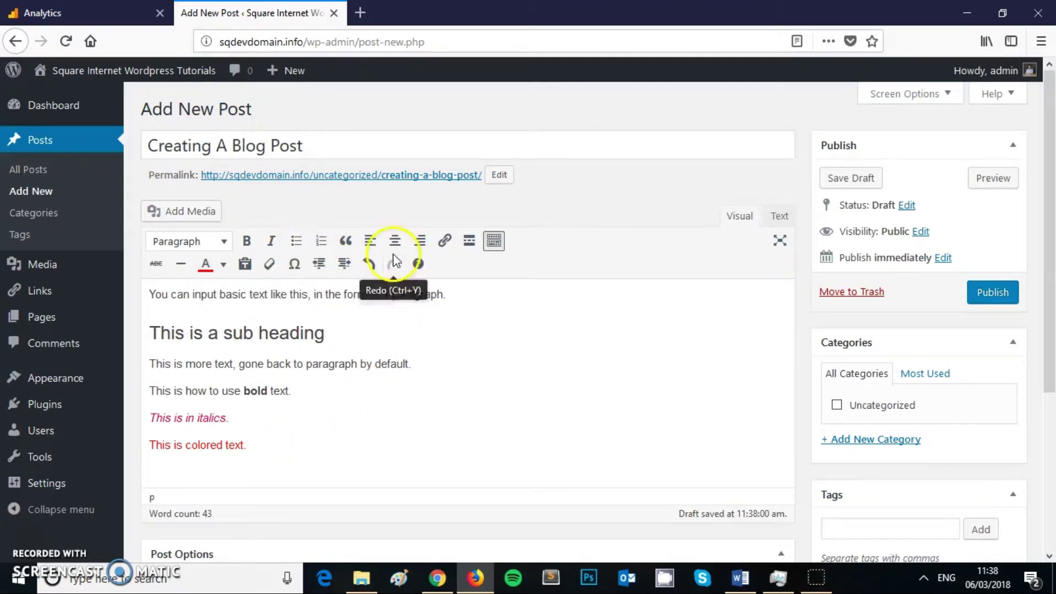
Add 'This text is center aligned.' and centre it, staying on the page when prompted
type("This text is center aligned.")
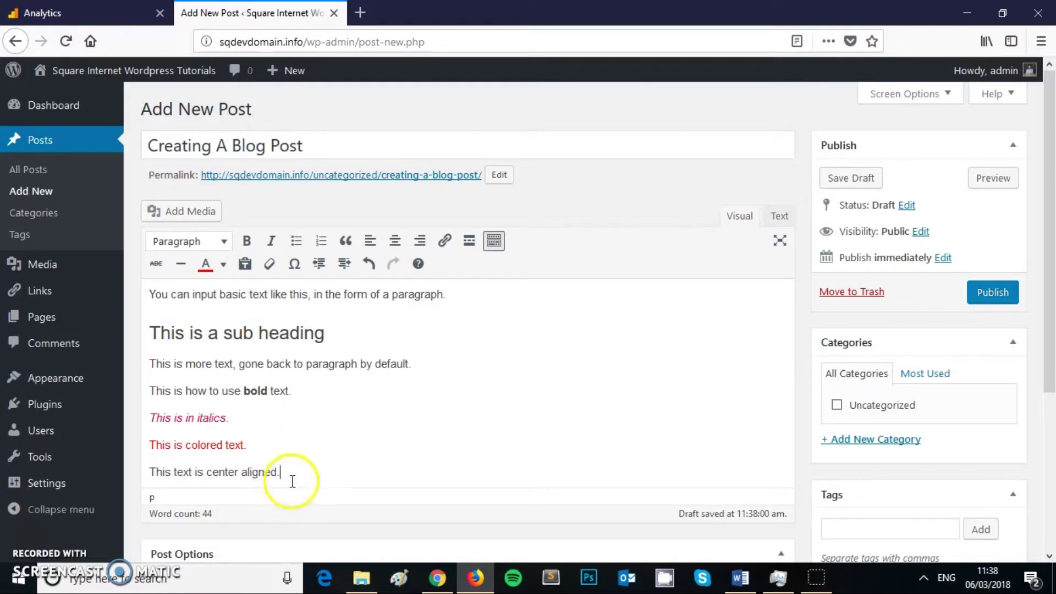
left_click_drag(288, 477, 123, 452)
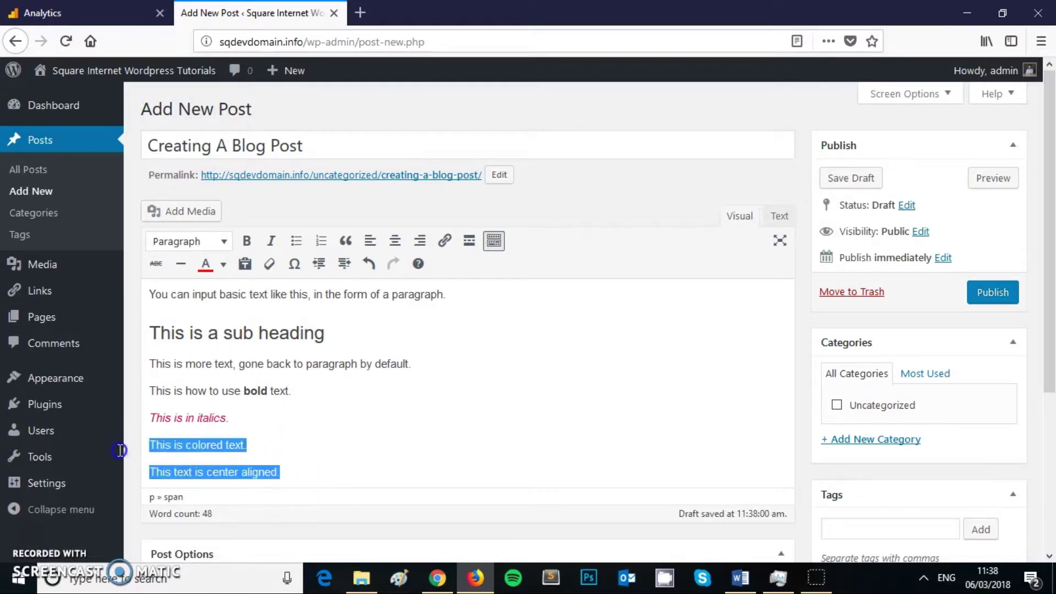
left_click(122, 456)
left_click(678, 276)
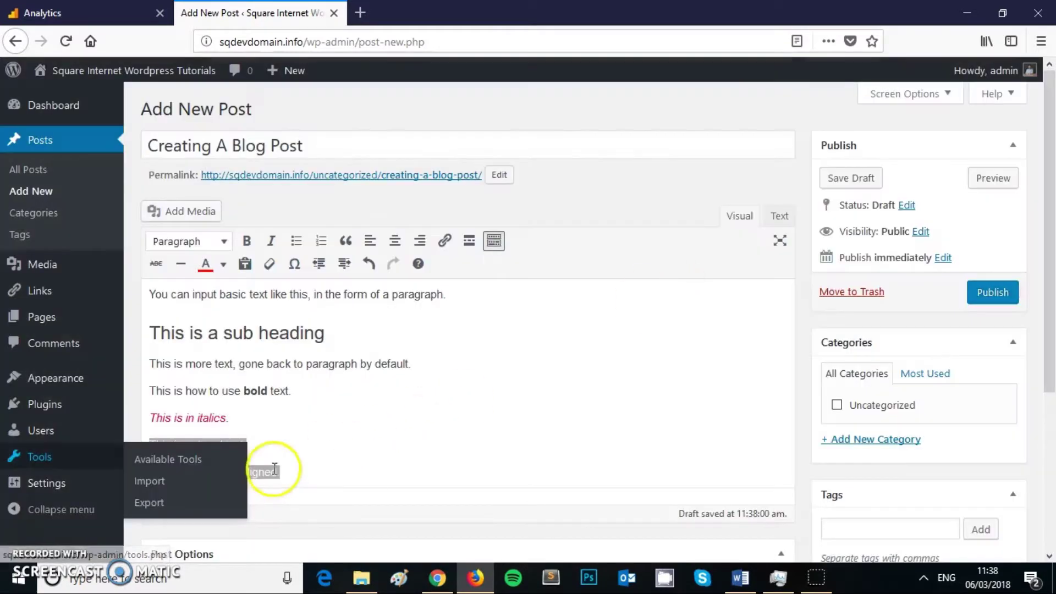
left_click_drag(299, 474, 142, 472)
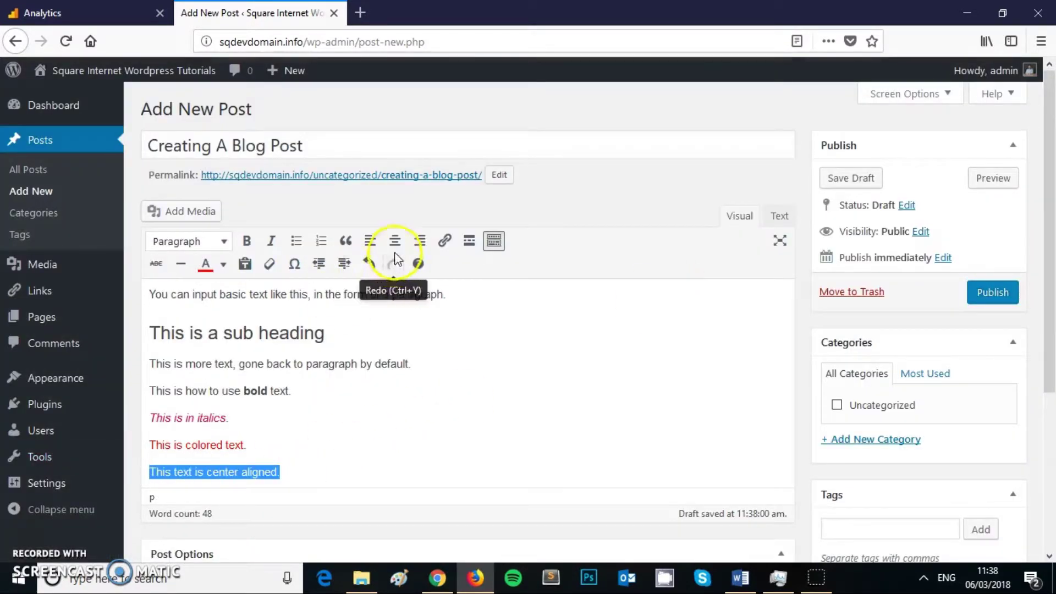
left_click(391, 240)
left_click(545, 470)
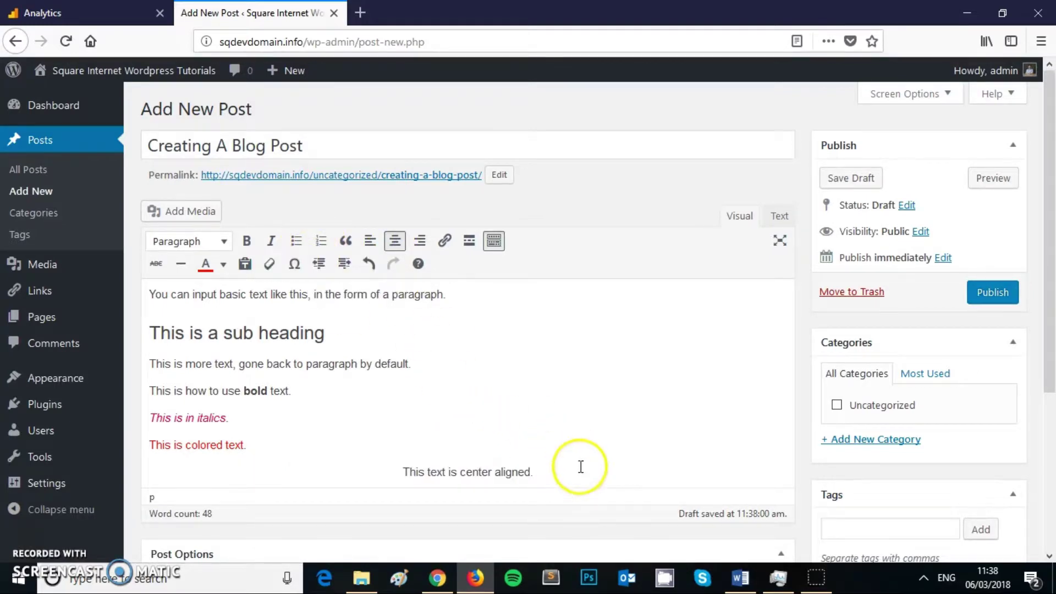
key("Return")
Add the Heading 2 'This is a list of things we can do in the post editor:'
left_click(223, 225)
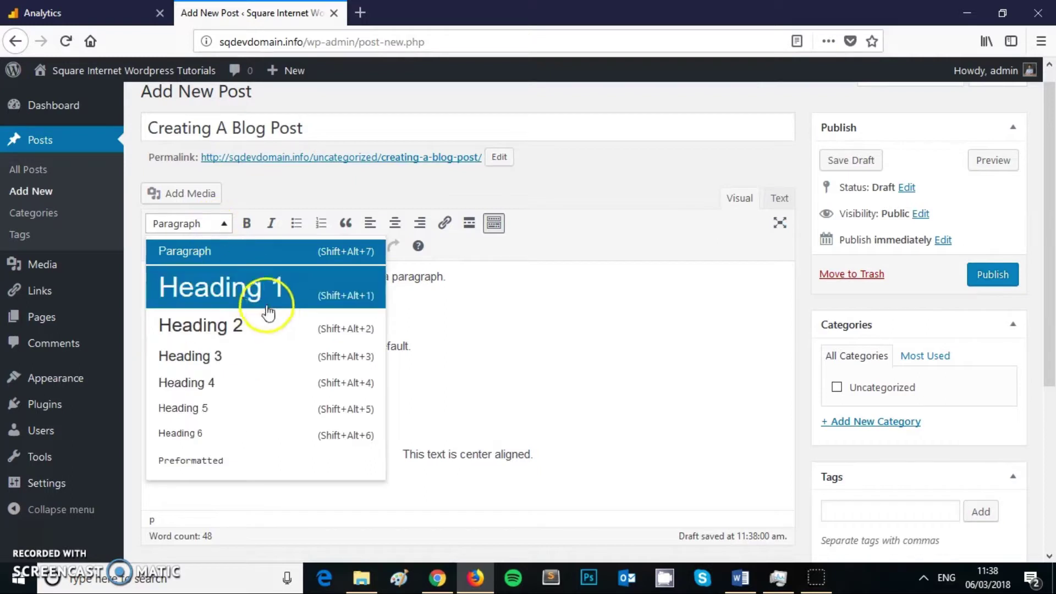
left_click(264, 327)
type("T")
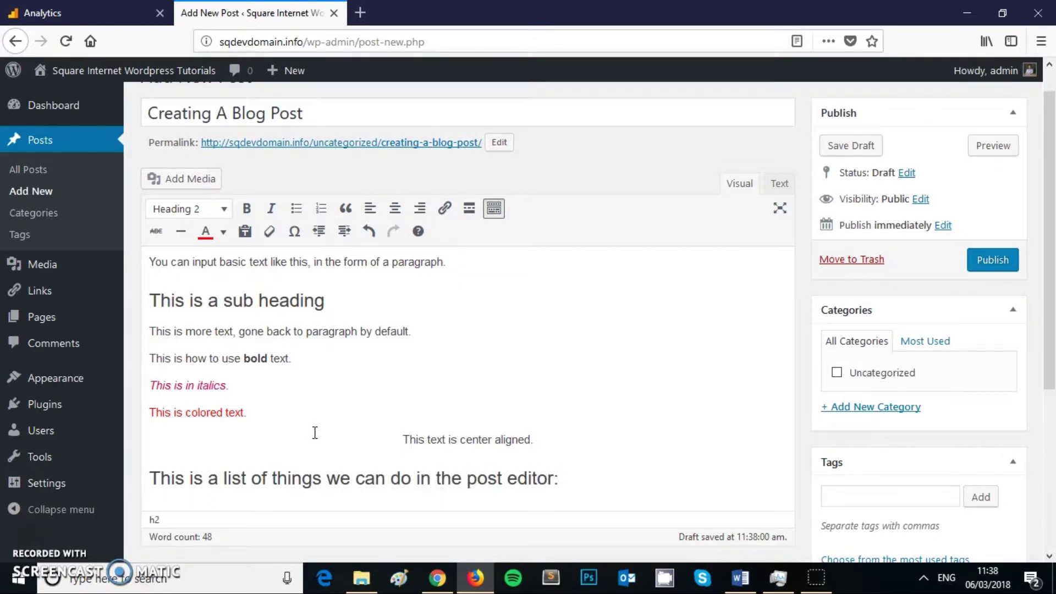
key("Return")
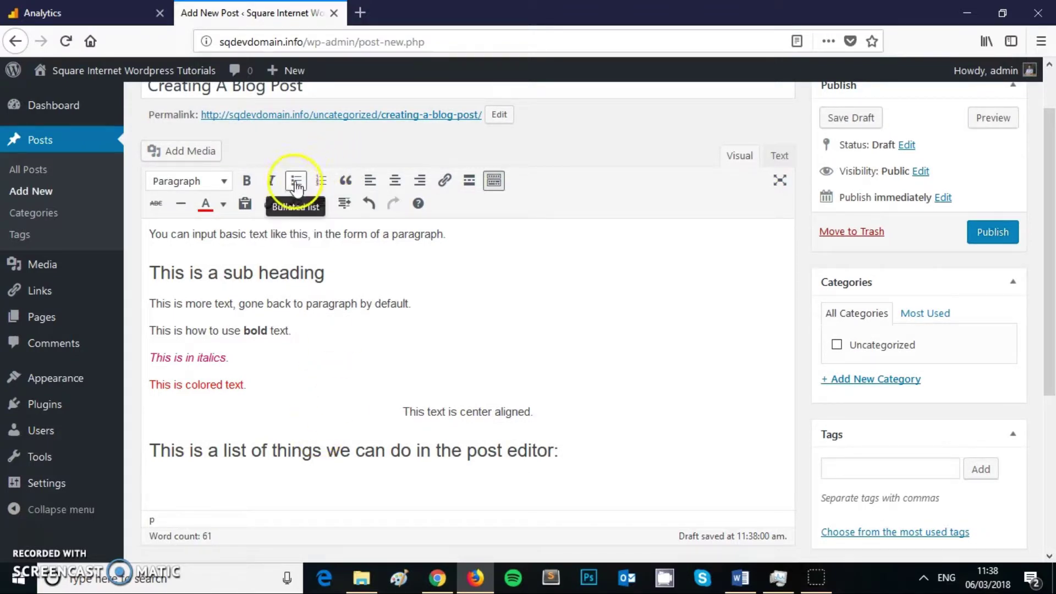
Create a numbered list: create lists, make text different colors, insert media
left_click(317, 189)
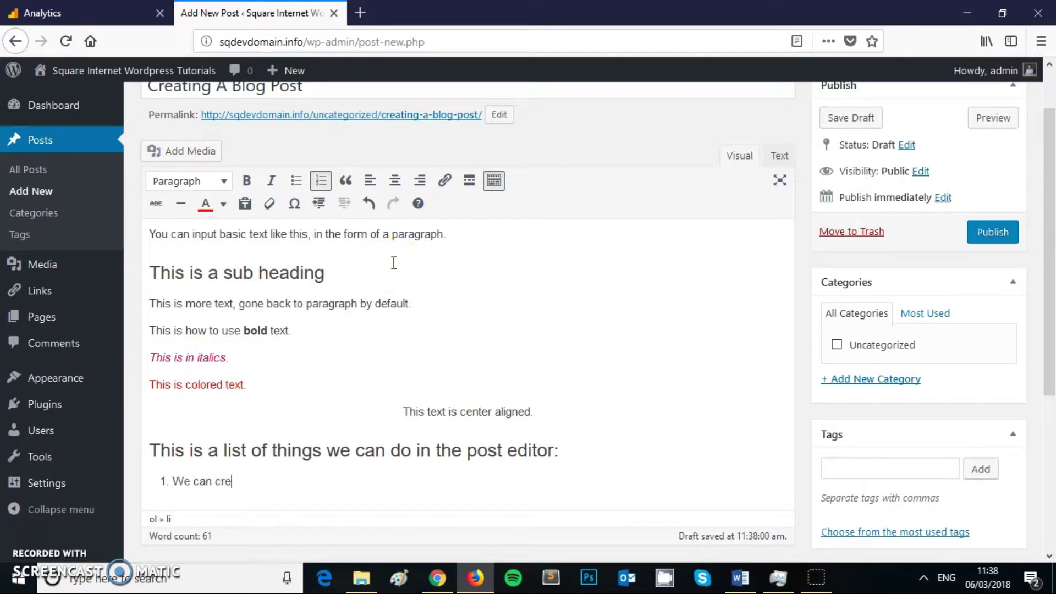
type("We can create lists")
key("Return")
type("We can make the text")
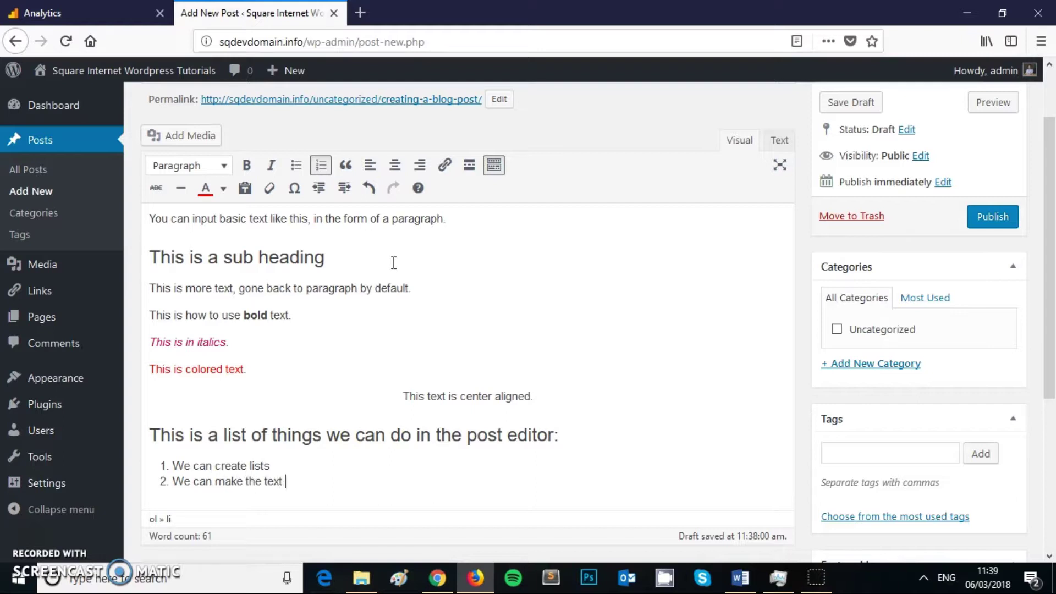
type(" different colors")
key("Return")
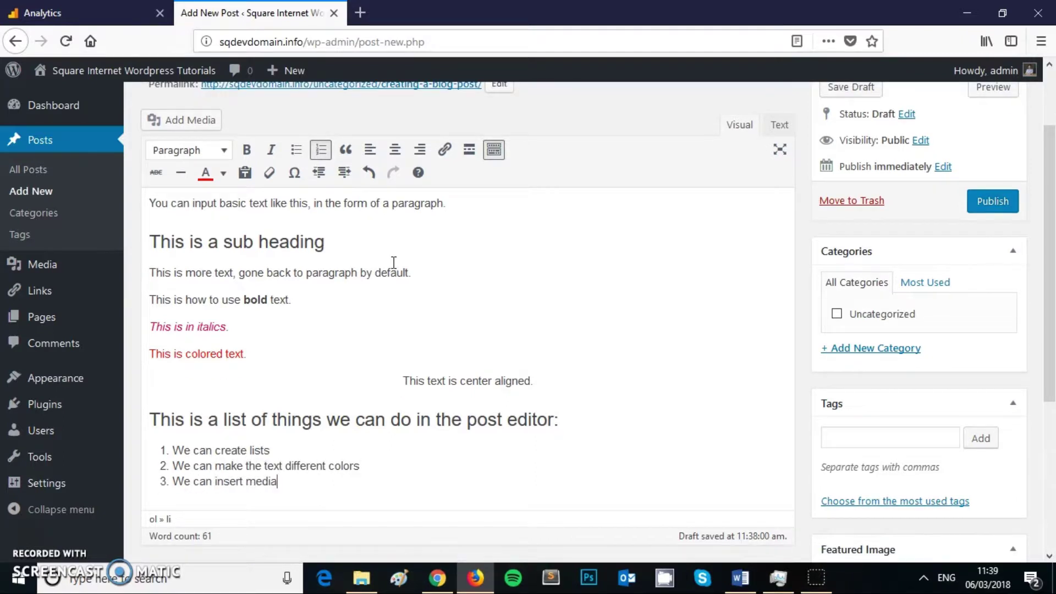
type("We can insert media")
key("Return")
left_click(375, 330)
key("BackSpace")
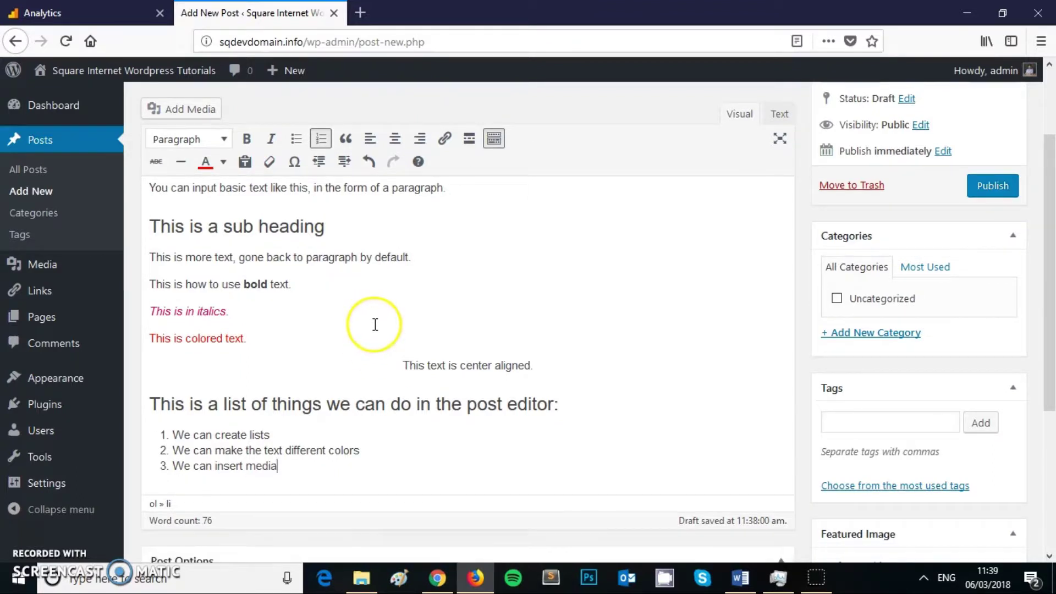
Insert the Score Card image from the Media Library below the list
key("Return")
key("Return")
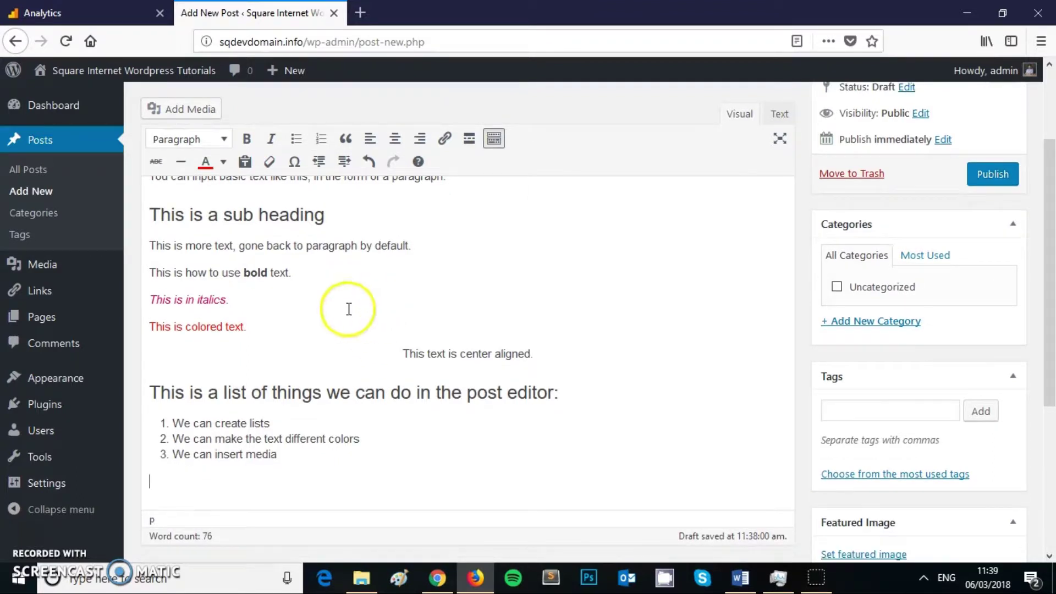
scroll(256, 430, "up", 3)
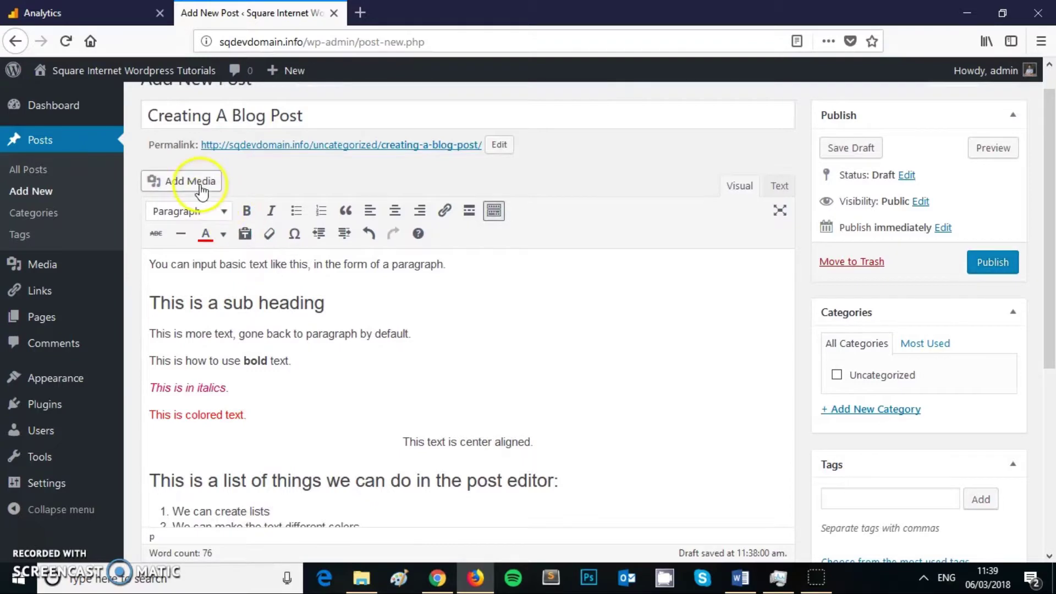
scroll(471, 389, "down", 4)
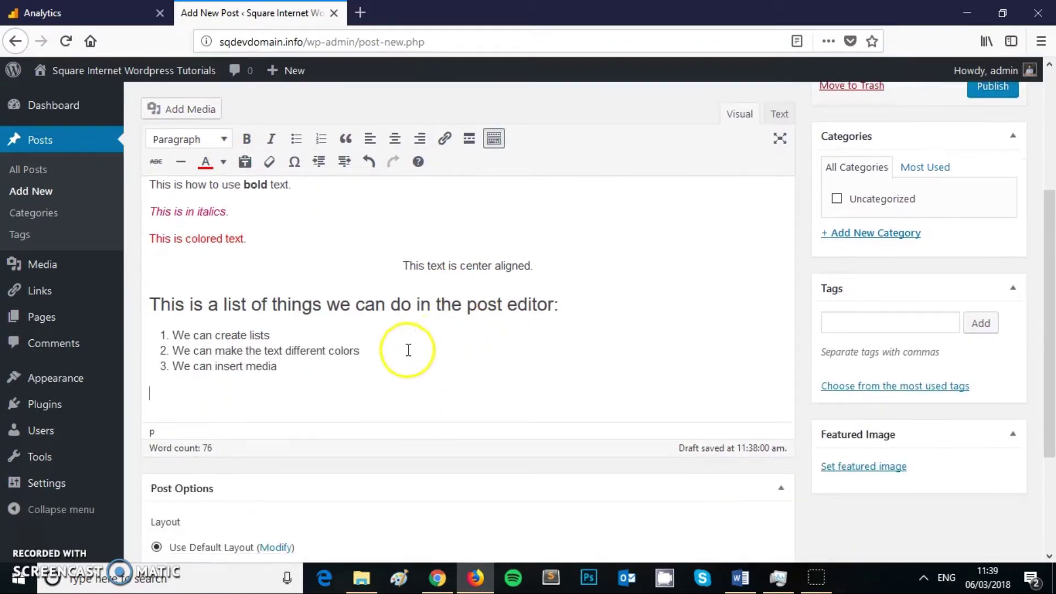
scroll(406, 349, "up", 4)
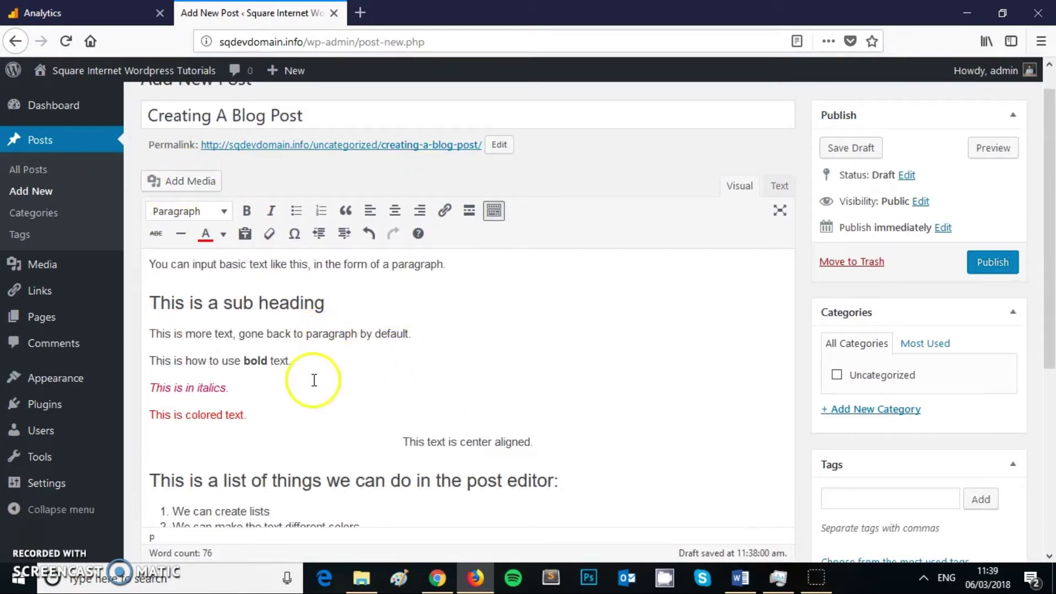
scroll(311, 374, "down", 2)
scroll(220, 248, "up", 2)
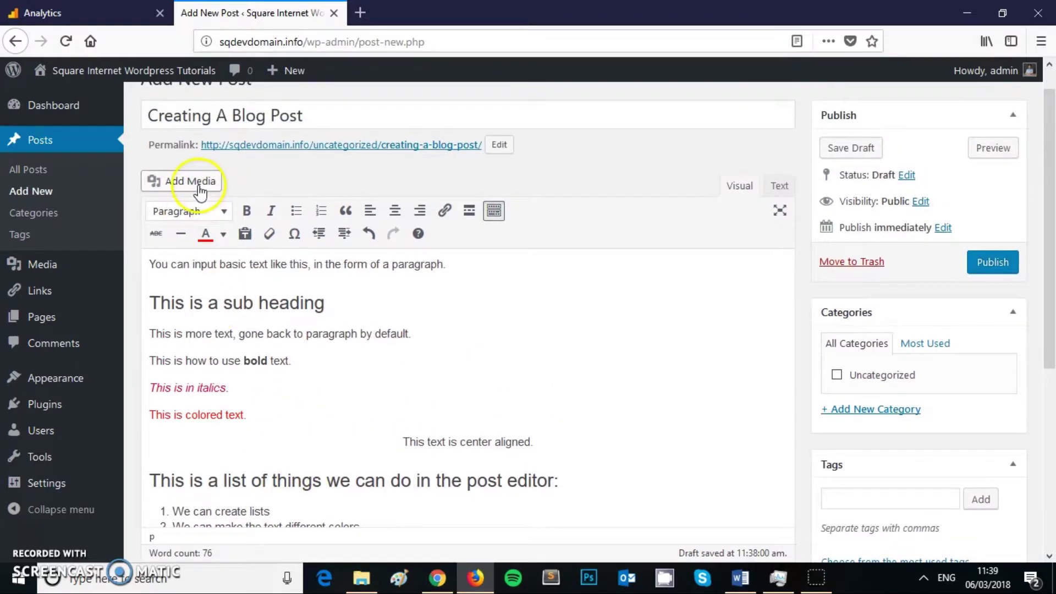
left_click(193, 183)
left_click(295, 138)
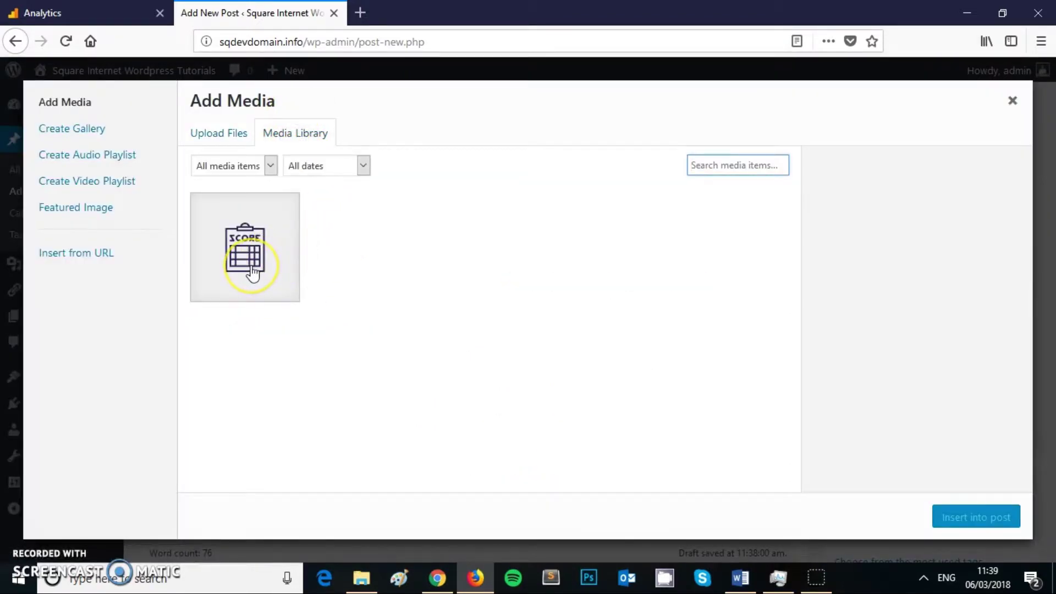
left_click(252, 272)
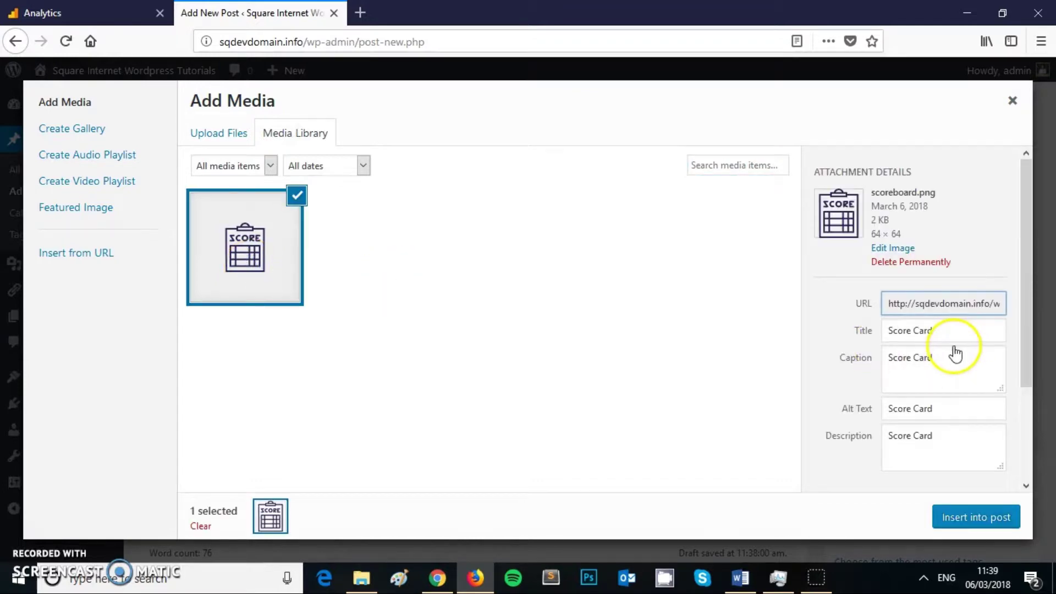
left_click(984, 519)
Centre the Score Card image, after trying left and right alignment
scroll(406, 389, "down", 5)
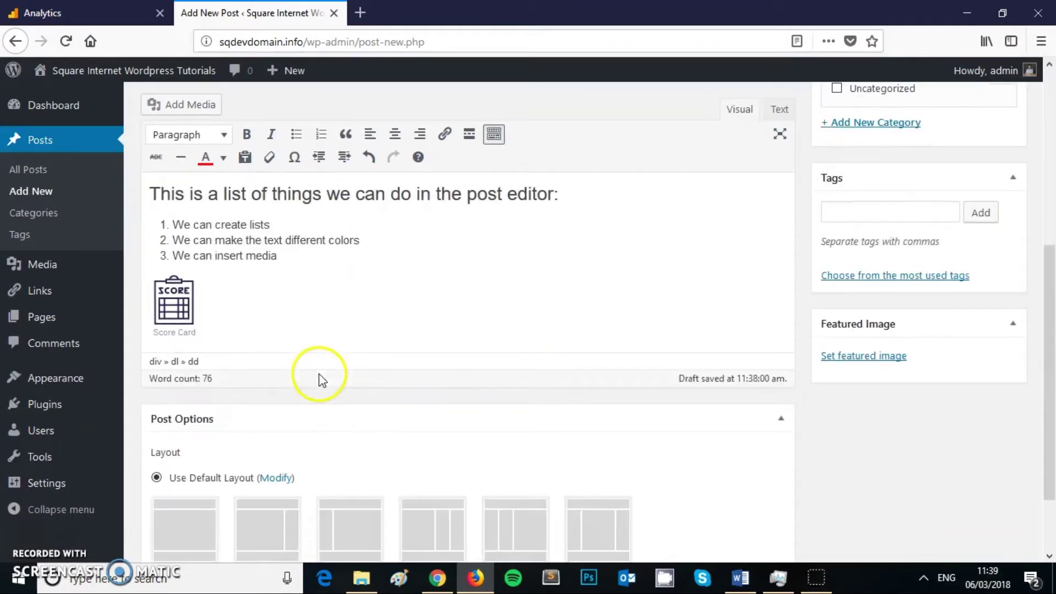
scroll(275, 375, "up", 1)
left_click(172, 392)
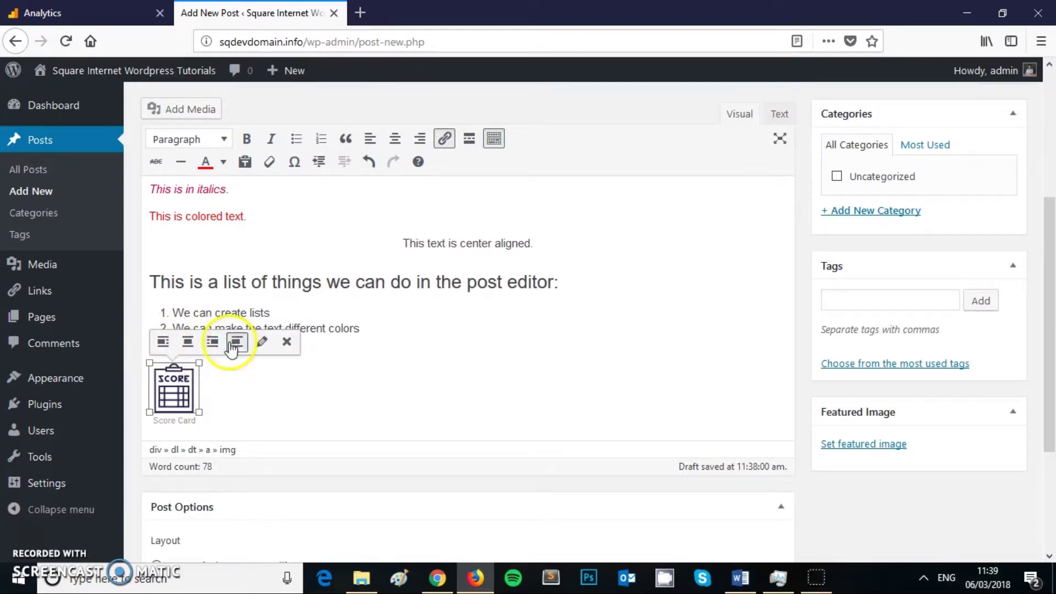
left_click(188, 342)
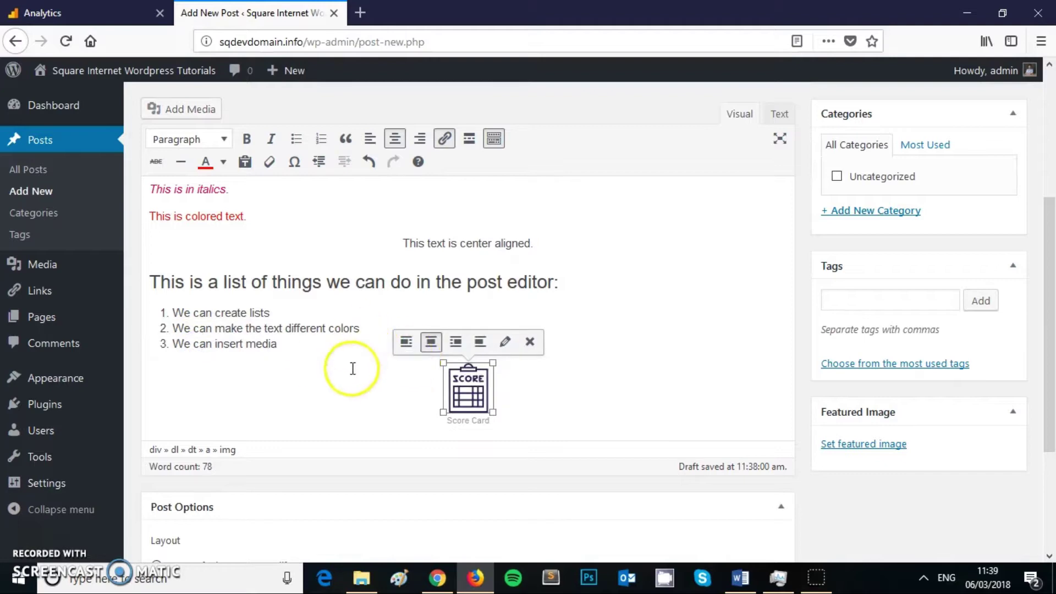
left_click(405, 342)
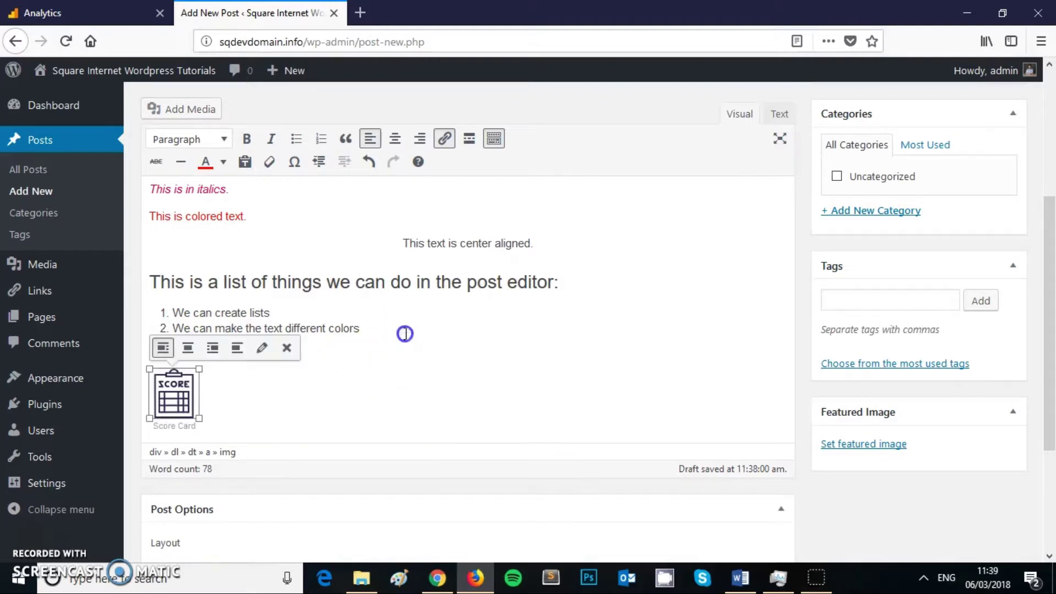
left_click(211, 352)
left_click(672, 345)
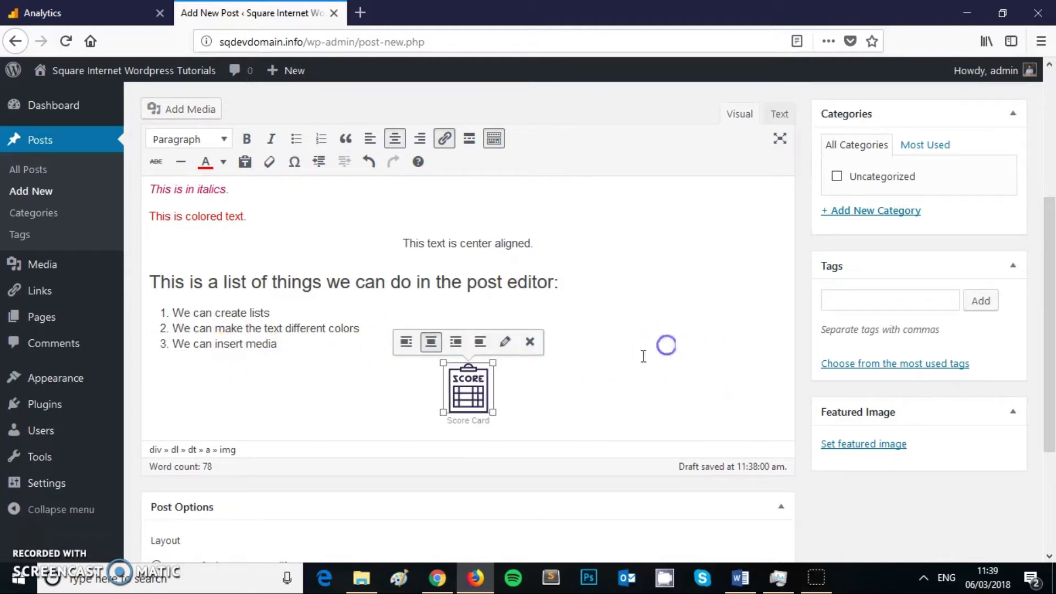
Give the Score Card image a custom 64 × 64 size with its link set to None
left_click(506, 344)
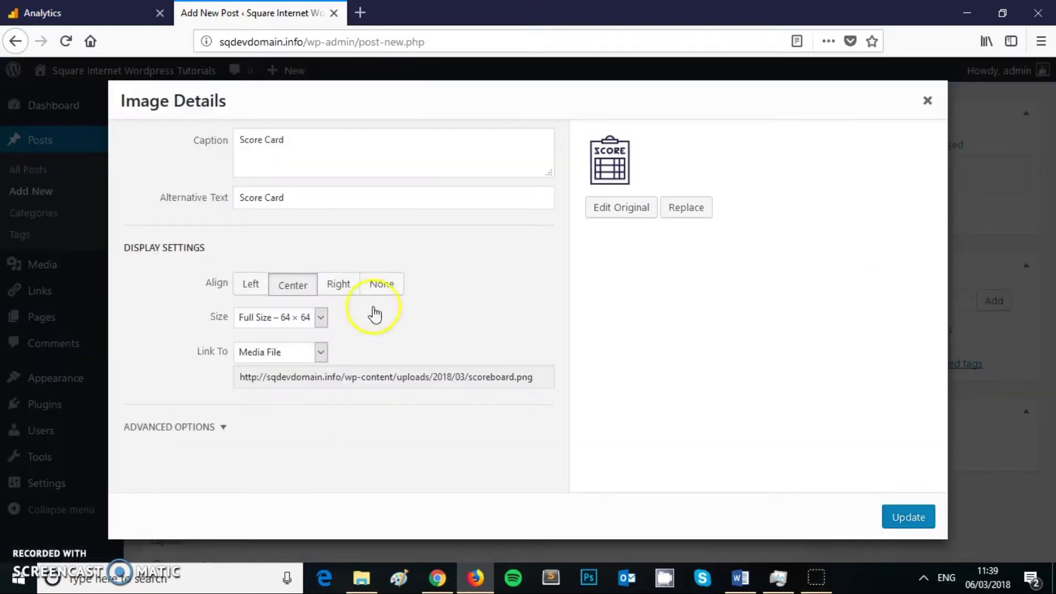
left_click(318, 318)
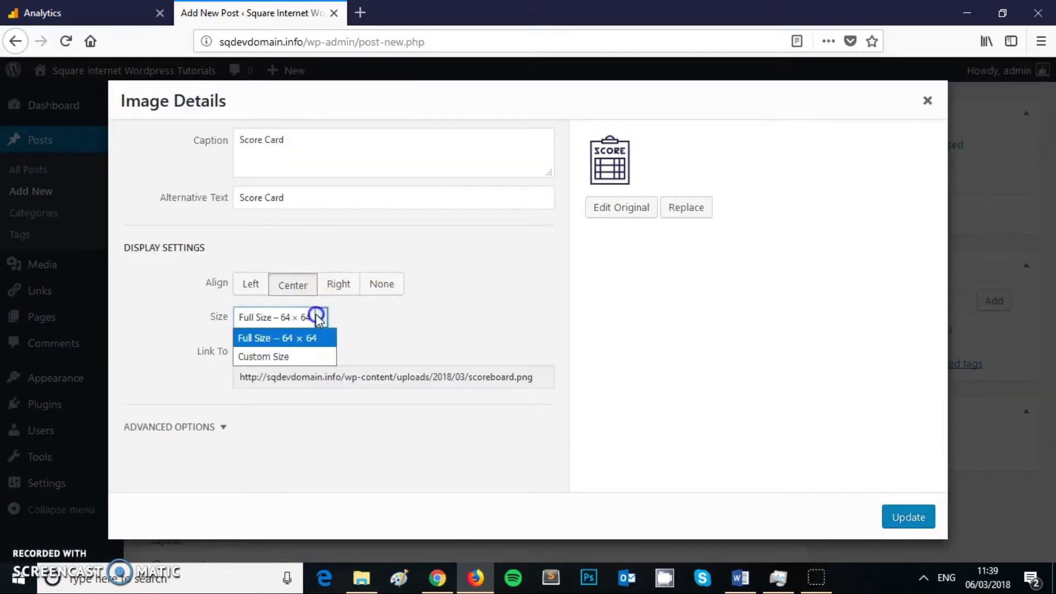
left_click(292, 357)
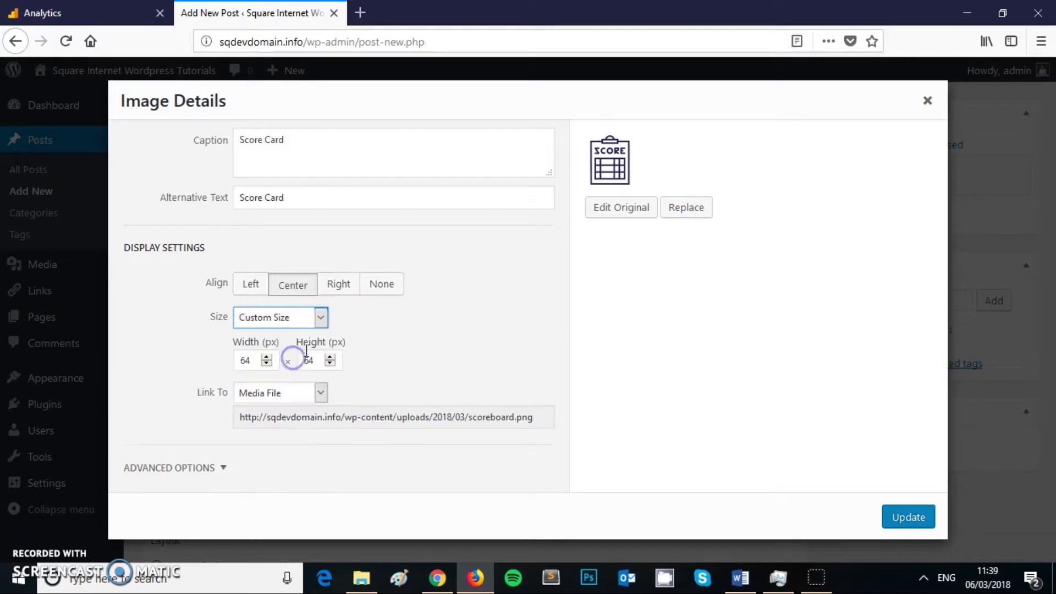
left_click(291, 398)
left_click(292, 410)
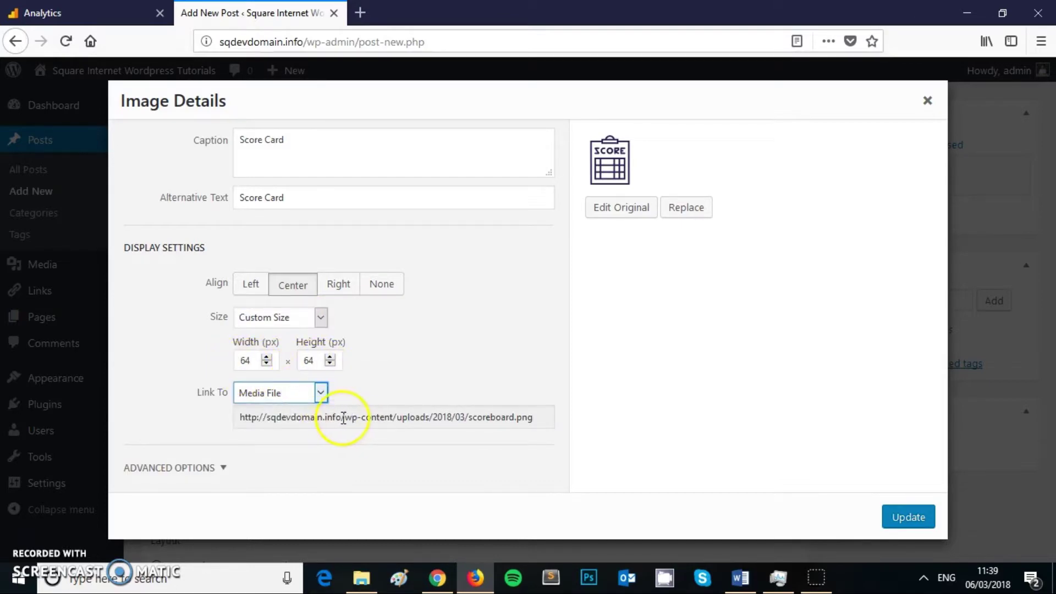
left_click(300, 392)
left_click(270, 469)
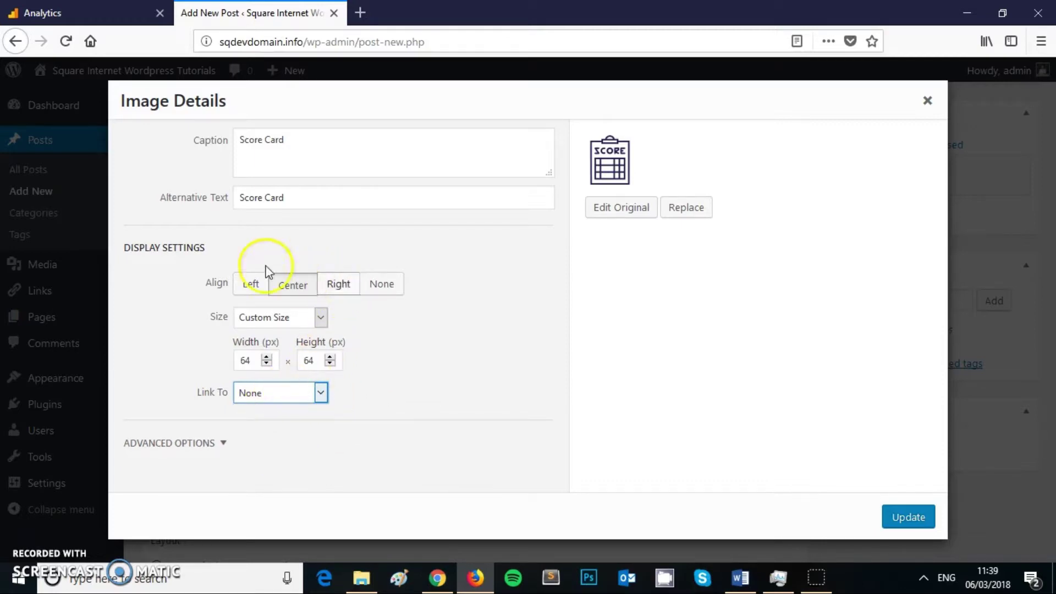
left_click(909, 517)
scroll(569, 330, "up", 5)
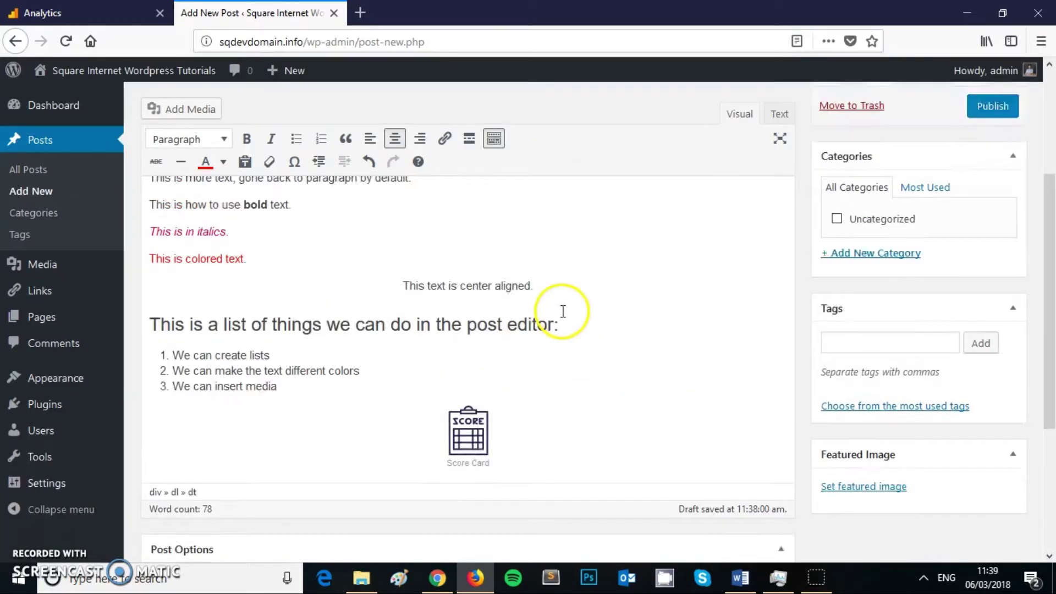
left_click(557, 324)
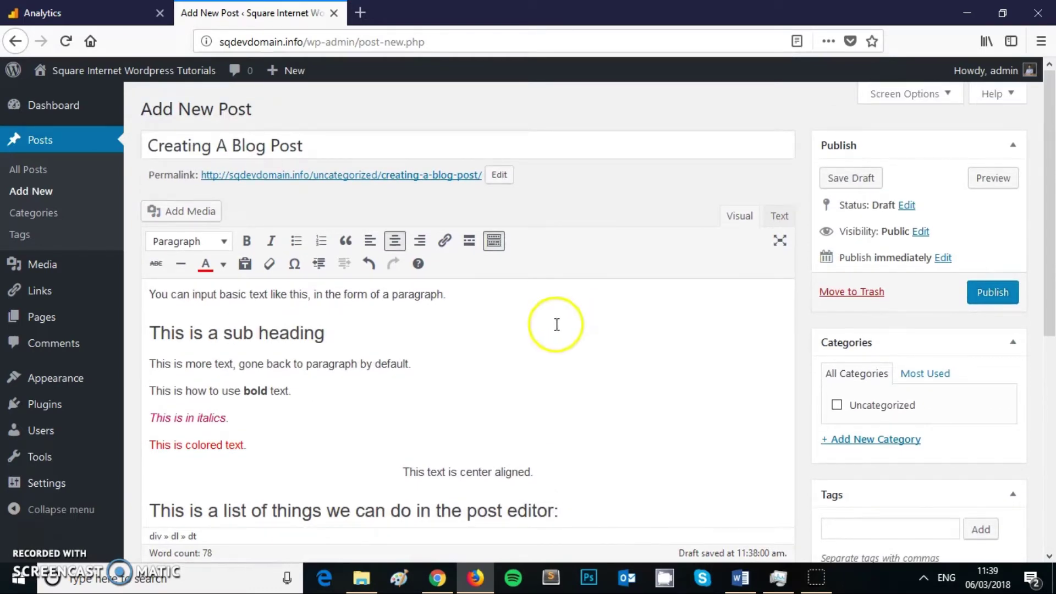
left_click(432, 334)
scroll(433, 334, "down", 2)
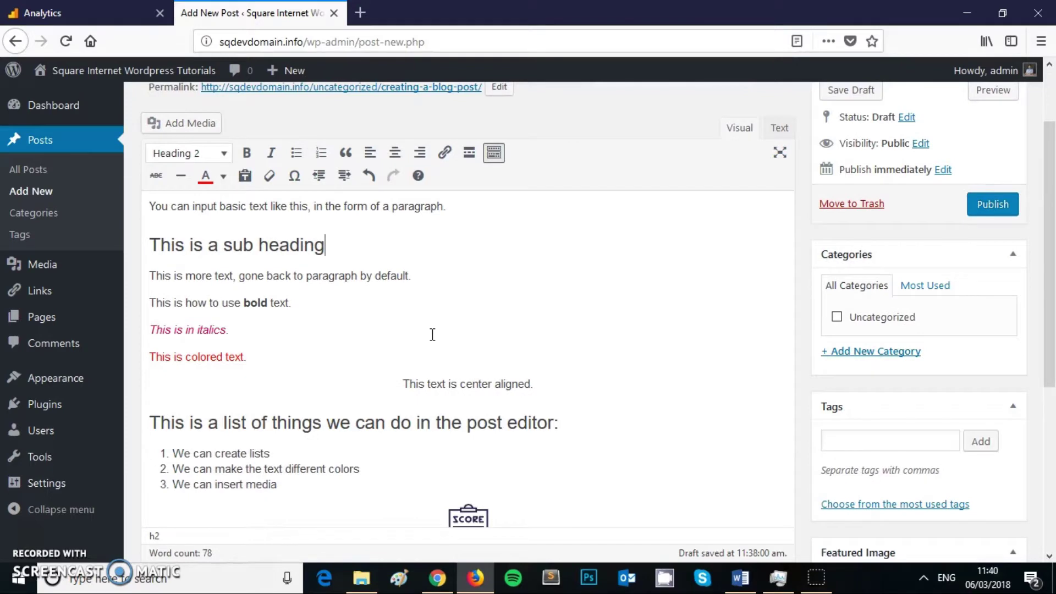
scroll(432, 335, "down", 4)
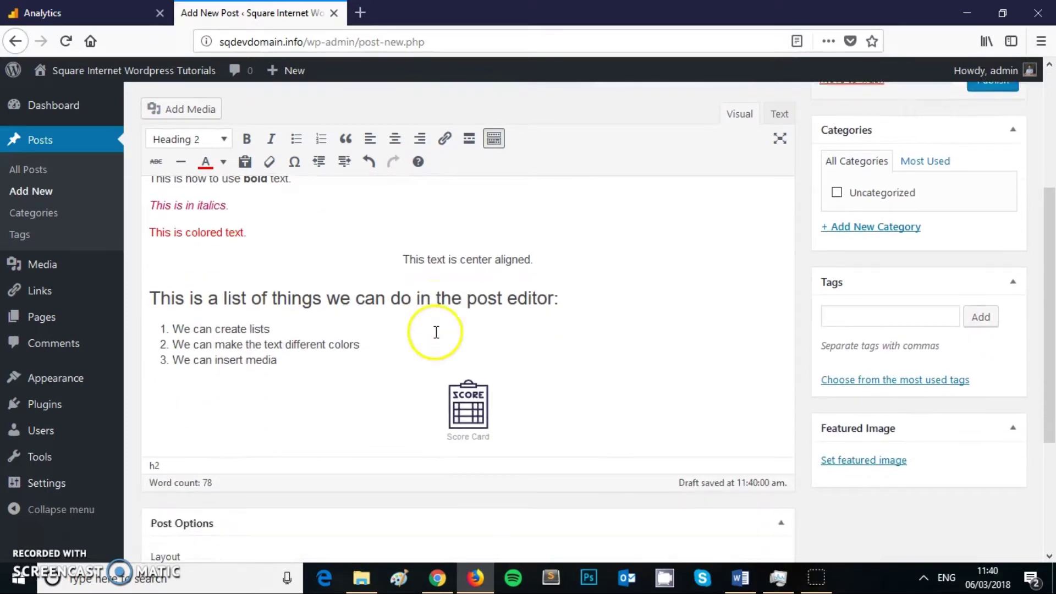
scroll(447, 325, "up", 1)
scroll(447, 325, "up", 4)
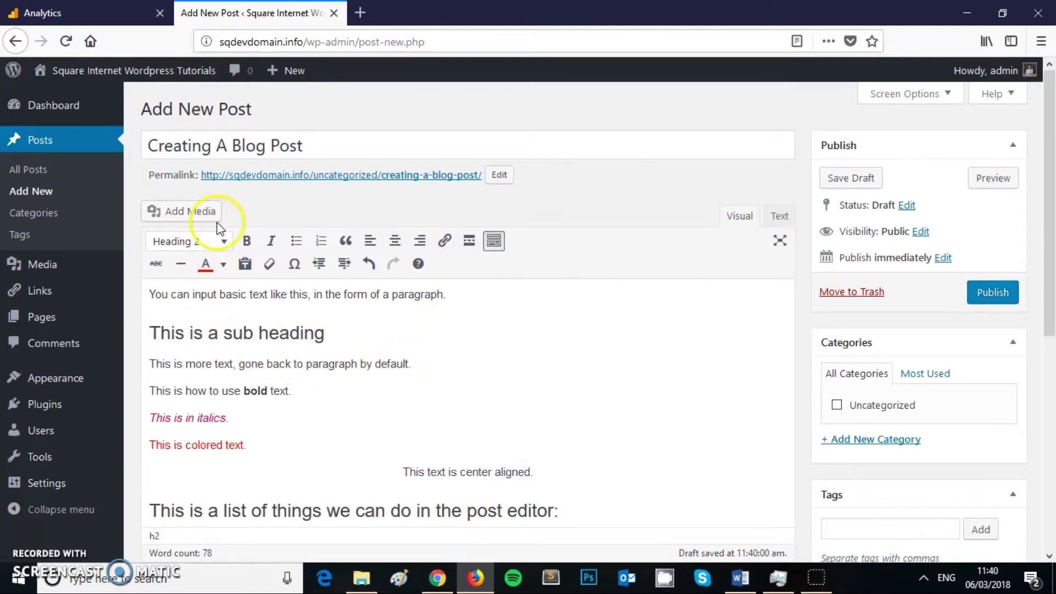
left_click(212, 227)
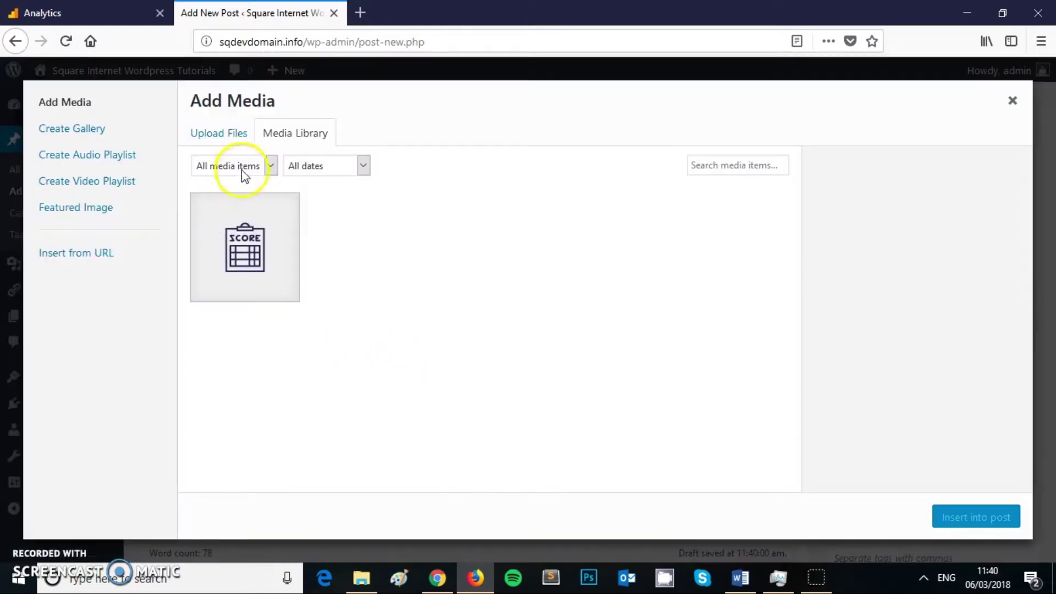
left_click(223, 134)
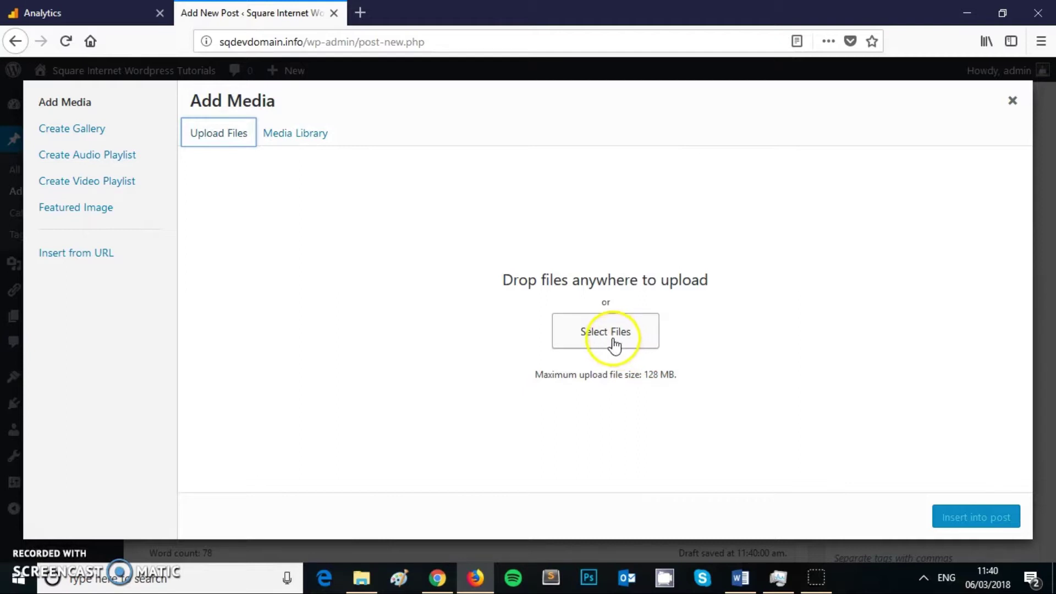
left_click(1015, 103)
scroll(545, 302, "down", 2)
scroll(550, 304, "down", 3)
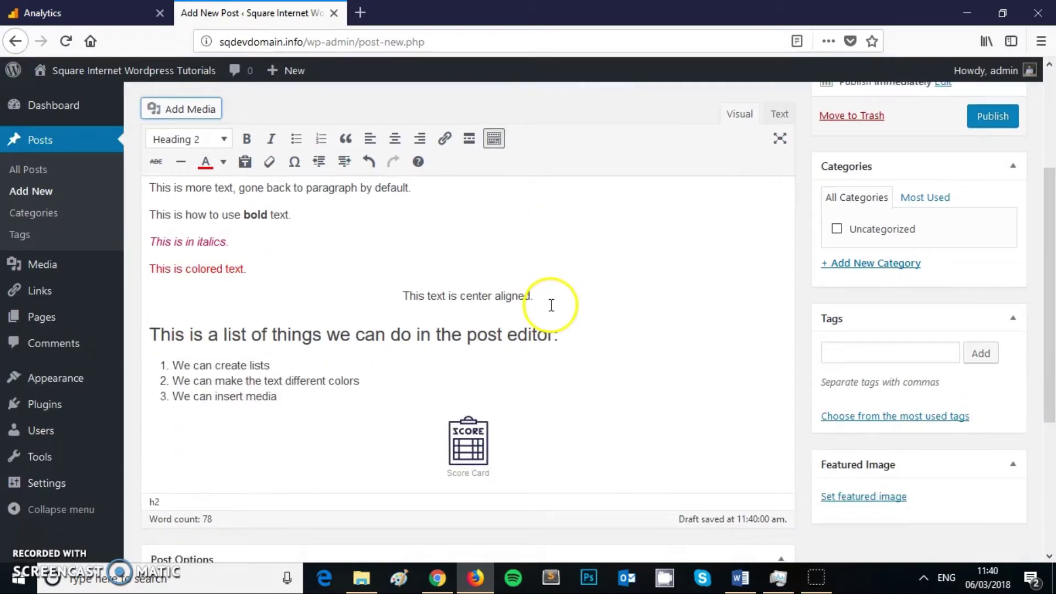
scroll(543, 302, "up", 3)
scroll(543, 302, "up", 3)
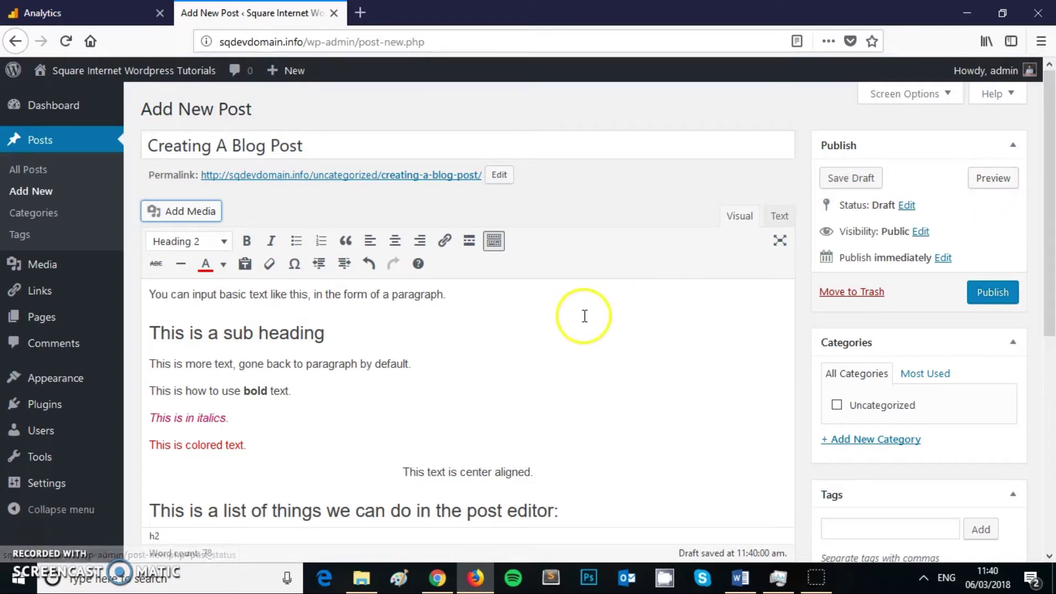
scroll(579, 311, "down", 3)
scroll(579, 311, "up", 3)
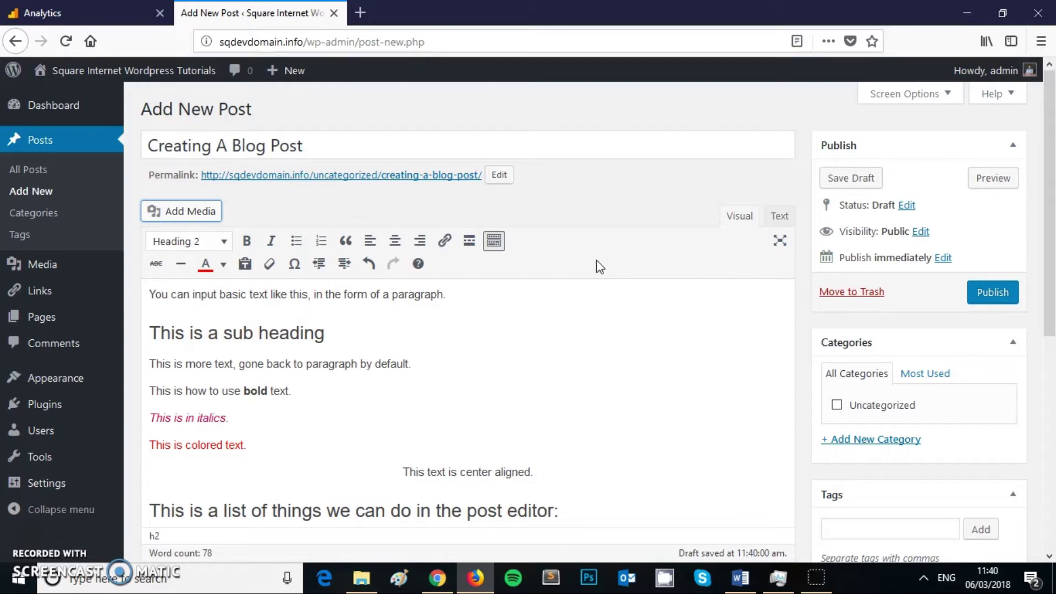
left_click(994, 184)
Scroll through the 'Creating A Blog Post' preview, then go back to the Add New Post editor
scroll(500, 285, "down", 2)
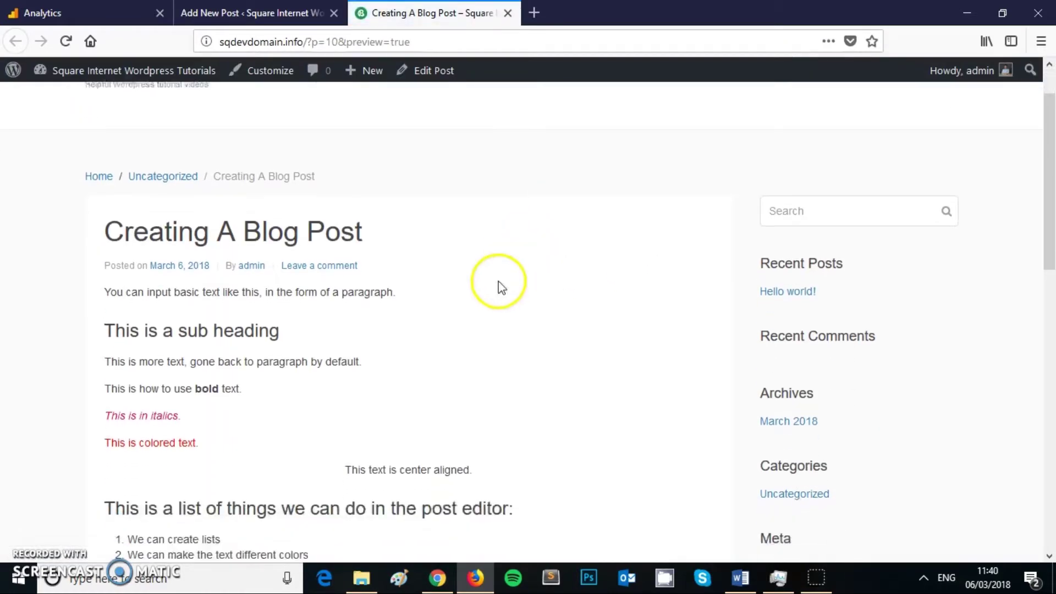
scroll(485, 291, "down", 4)
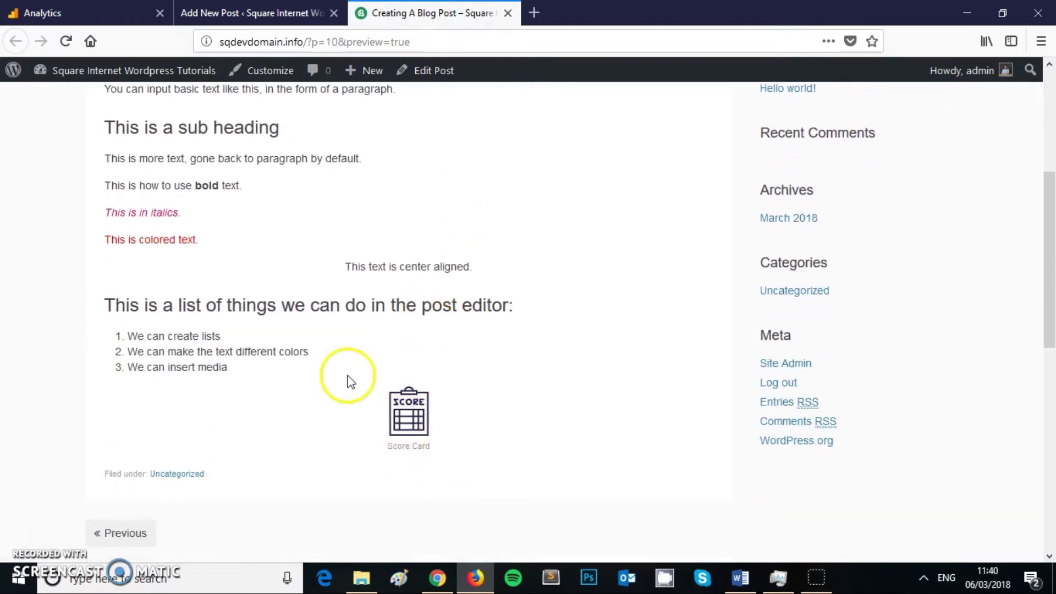
scroll(248, 330, "up", 4)
left_click_drag(99, 200, 460, 384)
scroll(432, 342, "down", 4)
scroll(504, 375, "up", 6)
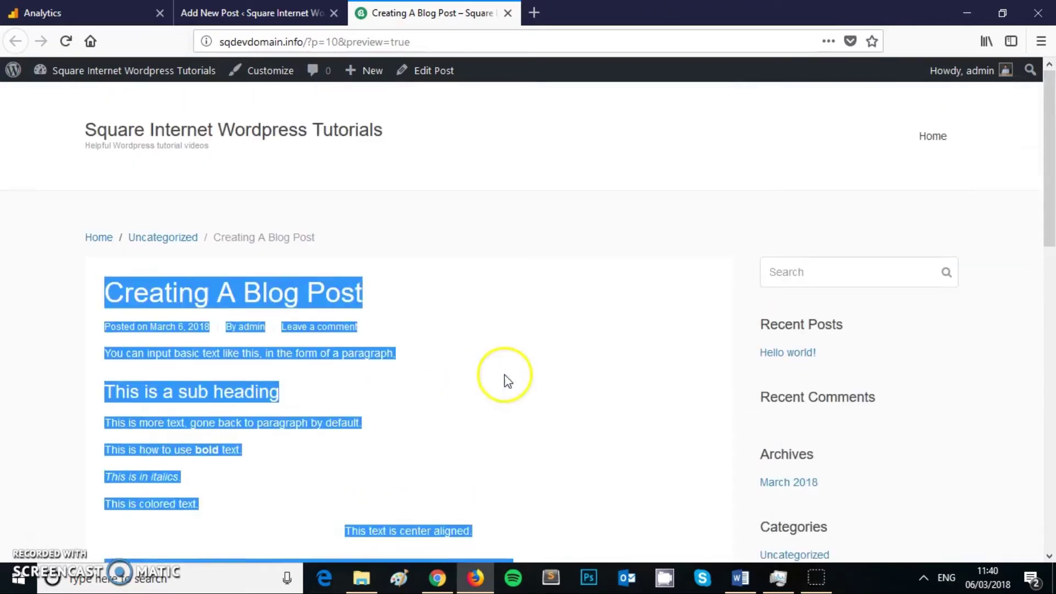
left_click(569, 382)
scroll(567, 381, "down", 6)
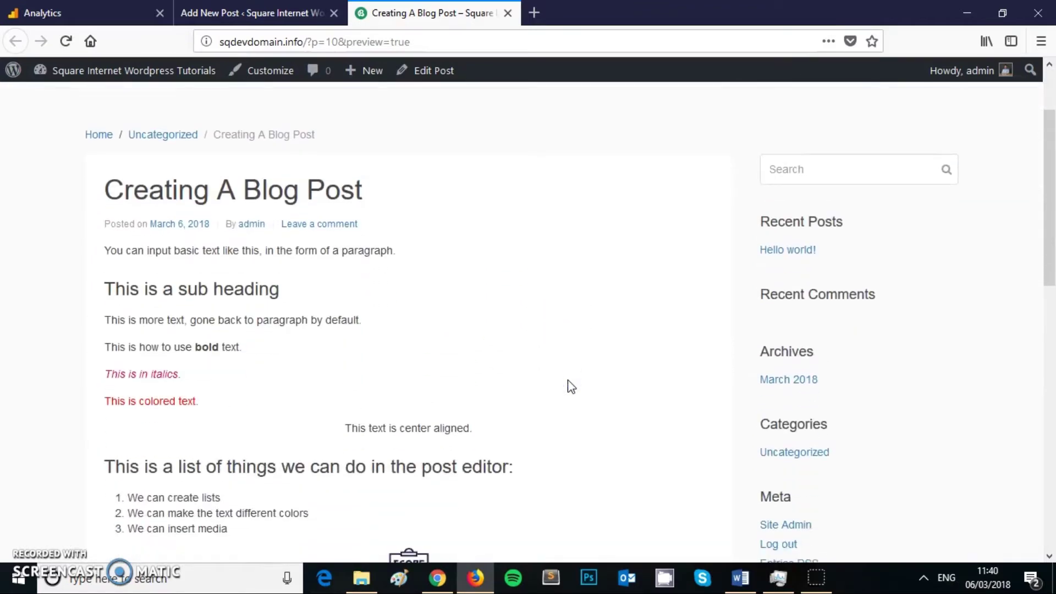
scroll(572, 359, "down", 8)
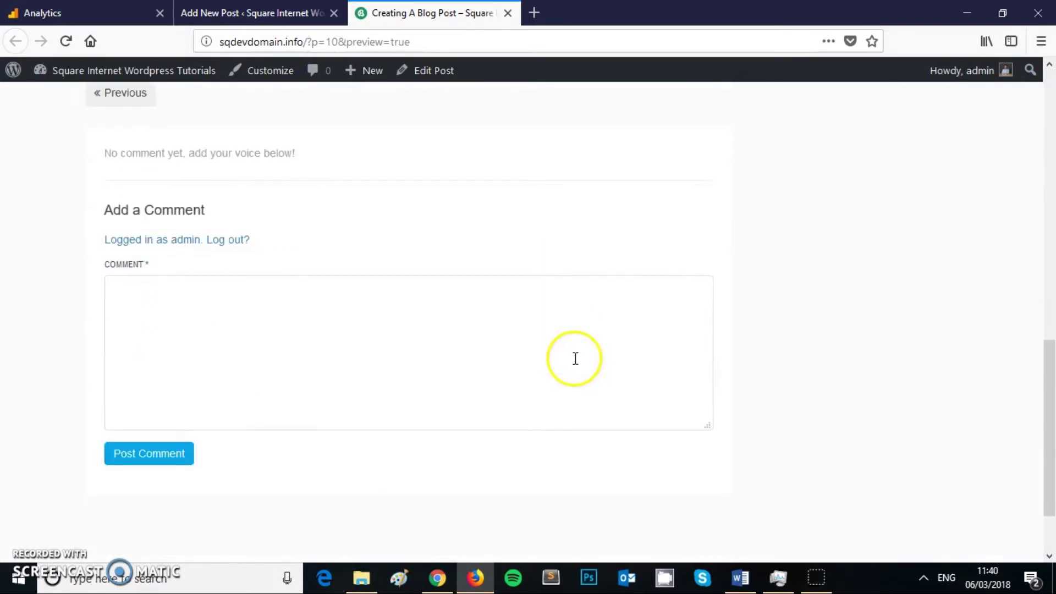
scroll(573, 358, "up", 6)
scroll(573, 358, "up", 8)
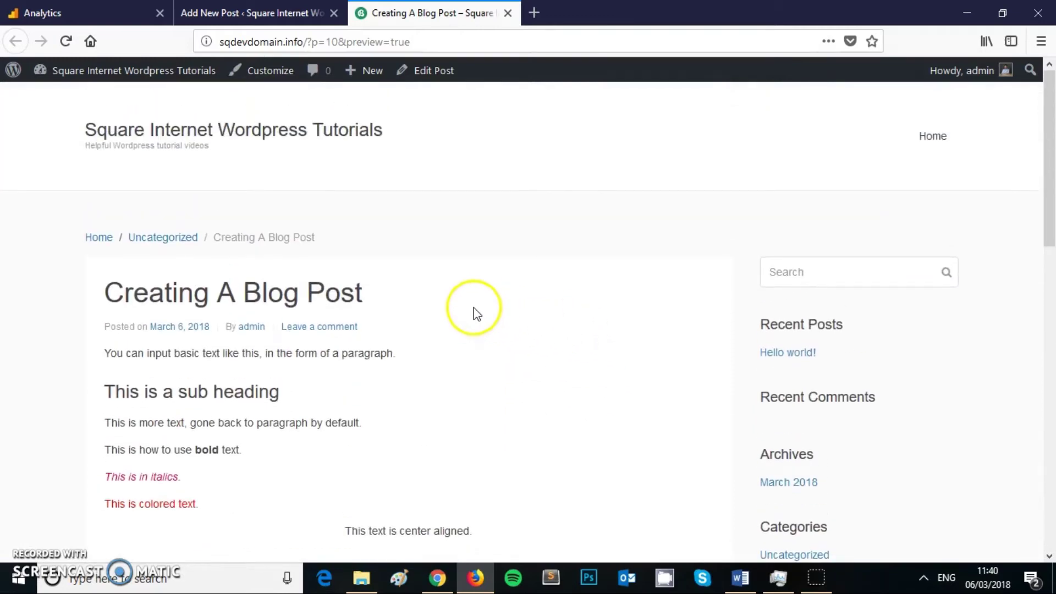
scroll(477, 312, "down", 3)
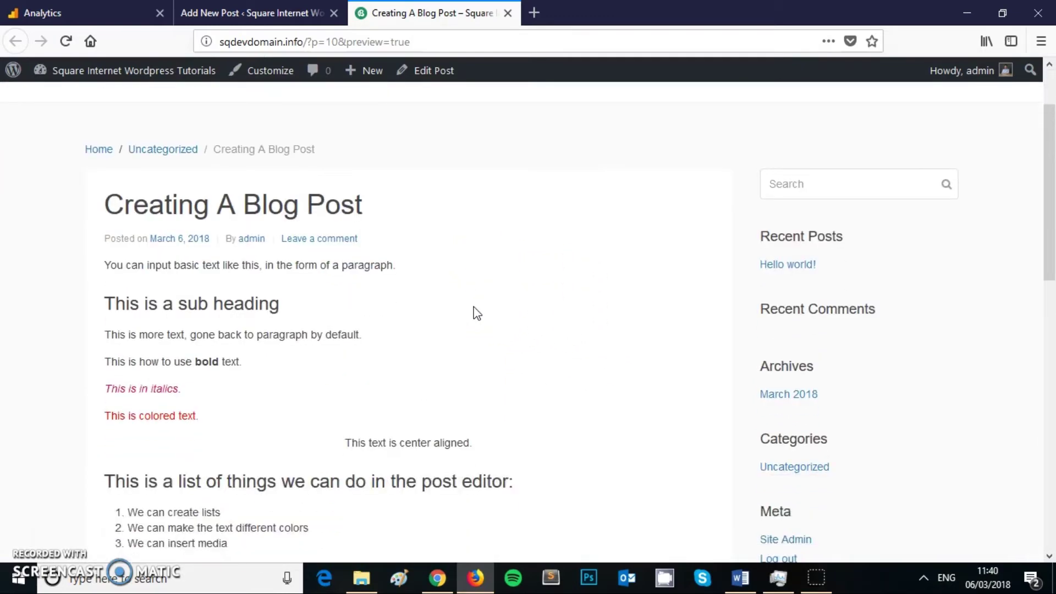
scroll(473, 308, "down", 3)
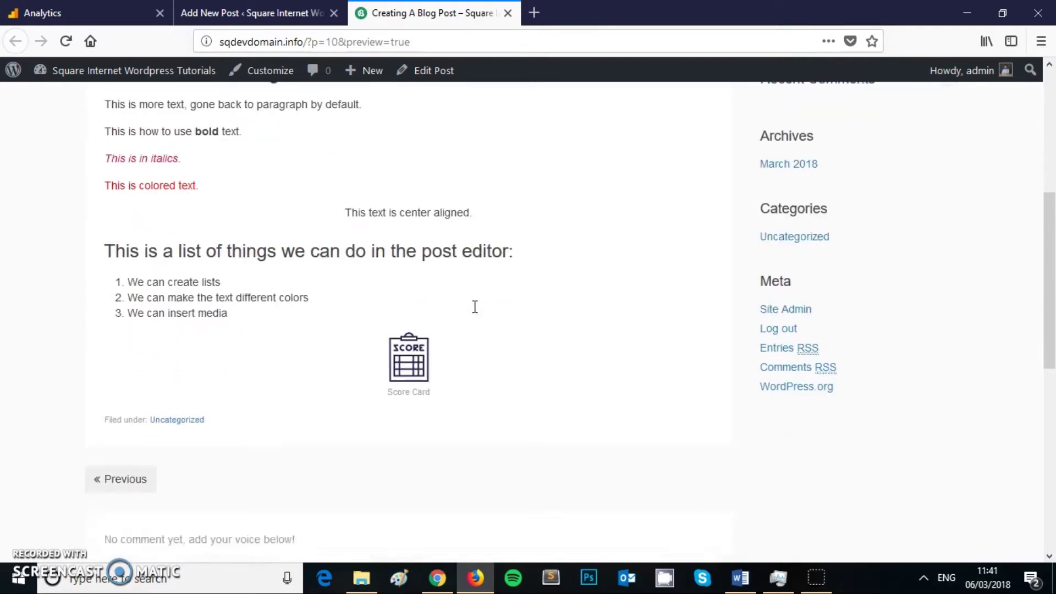
scroll(475, 306, "up", 5)
scroll(475, 308, "up", 2)
scroll(476, 312, "down", 3)
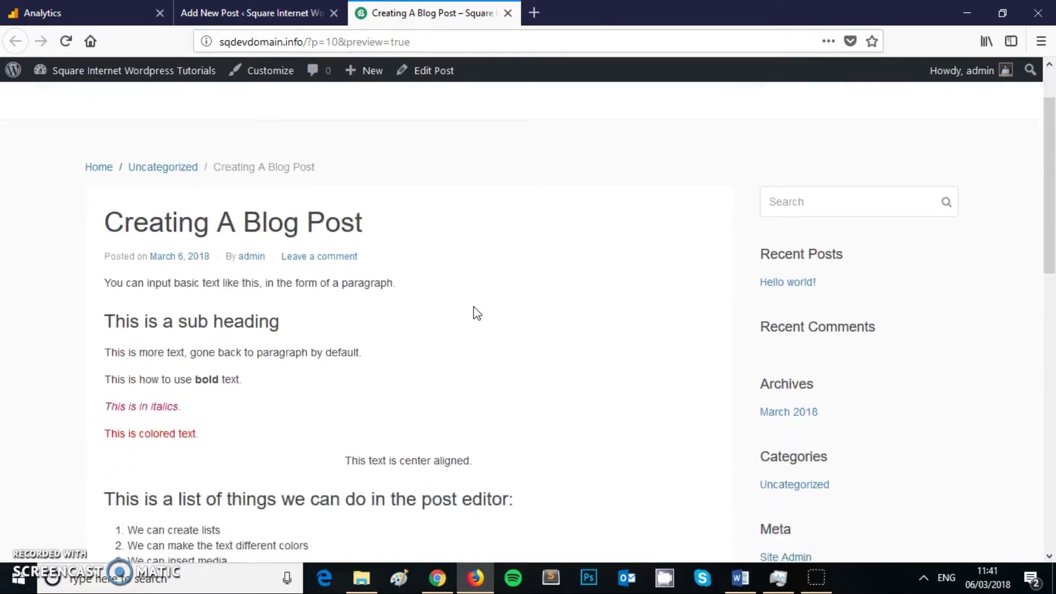
scroll(477, 313, "down", 3)
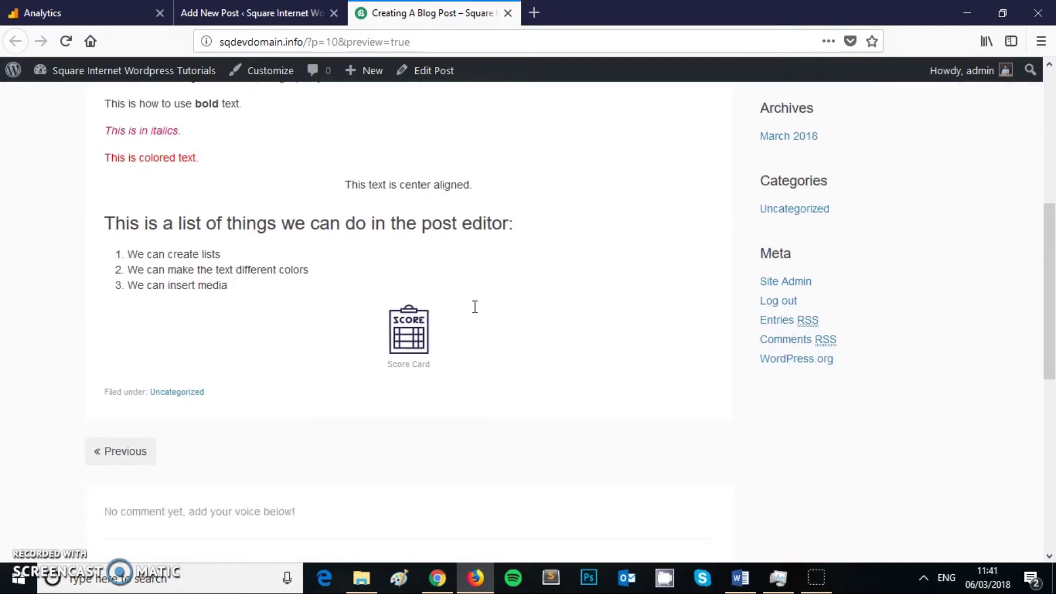
scroll(477, 313, "up", 1)
scroll(476, 309, "up", 4)
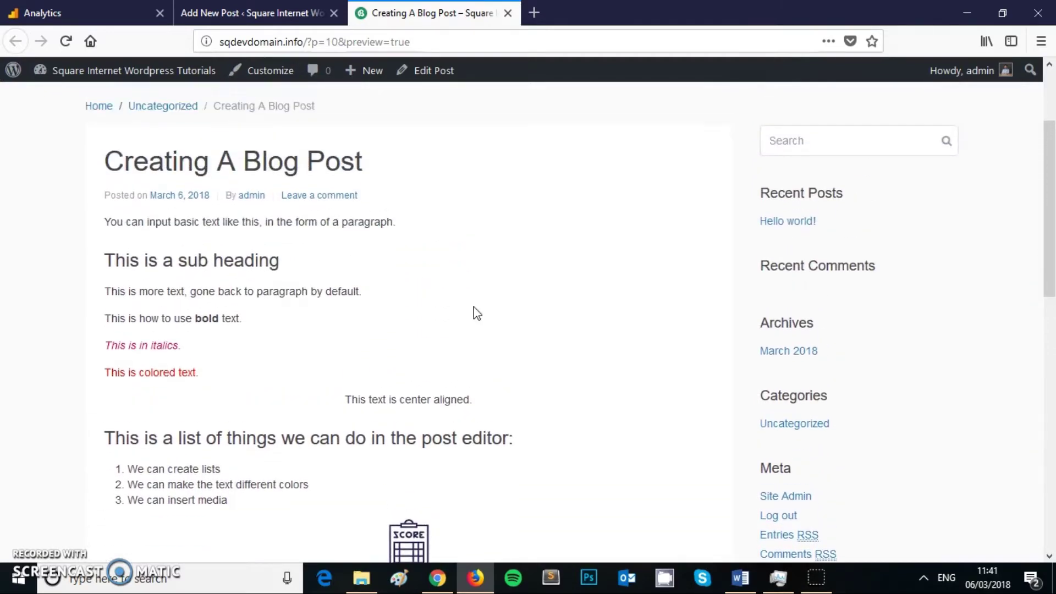
left_click(254, 13)
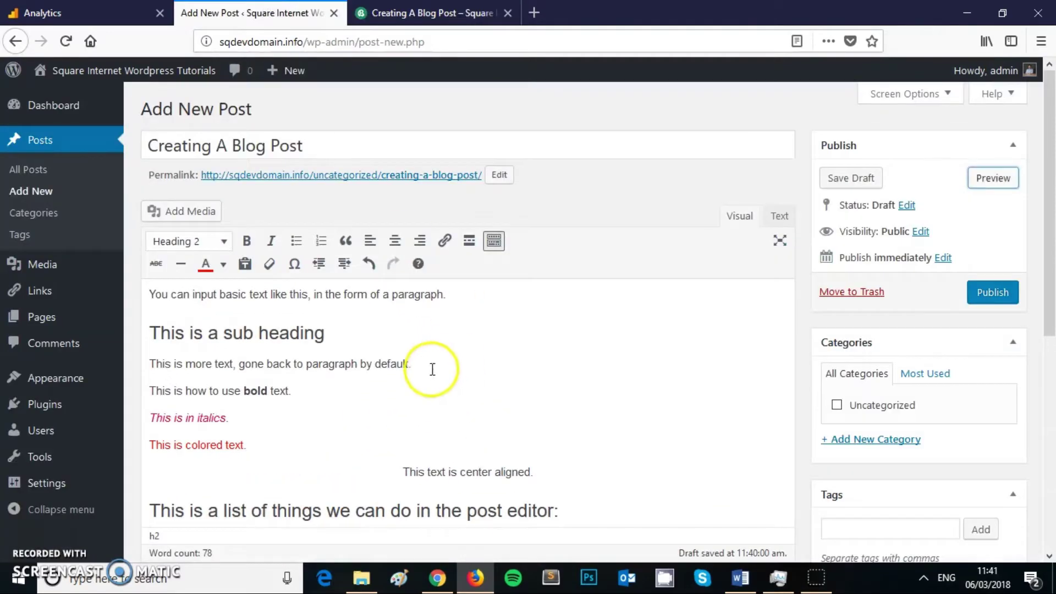
Make the line 'This is how to use bold text.' bold
scroll(396, 338, "down", 2)
scroll(397, 338, "down", 1)
left_click(396, 14)
scroll(374, 358, "down", 3)
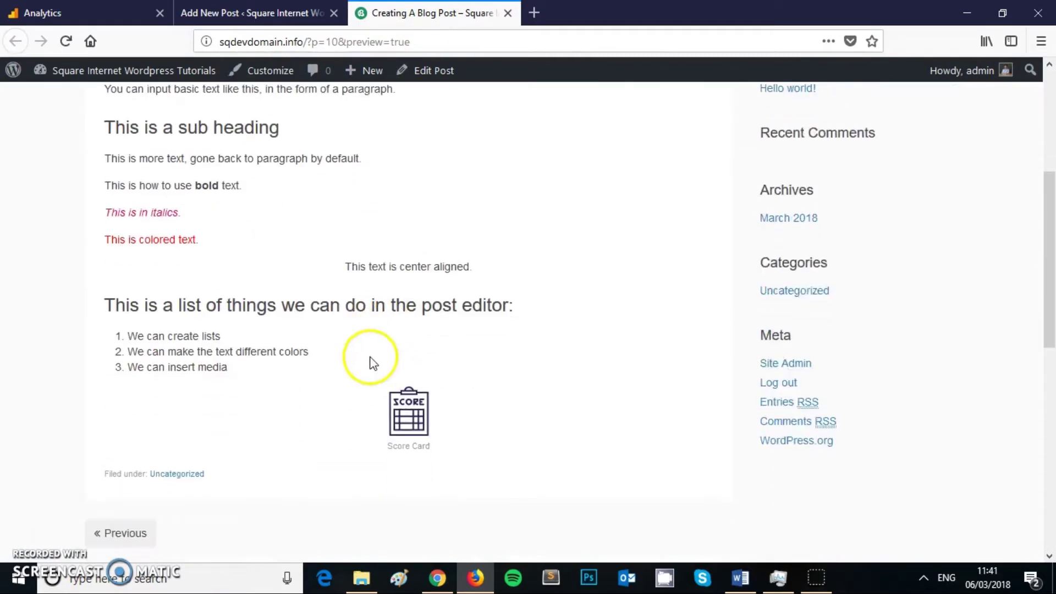
key("ctrl+Page_Up")
left_click(519, 426)
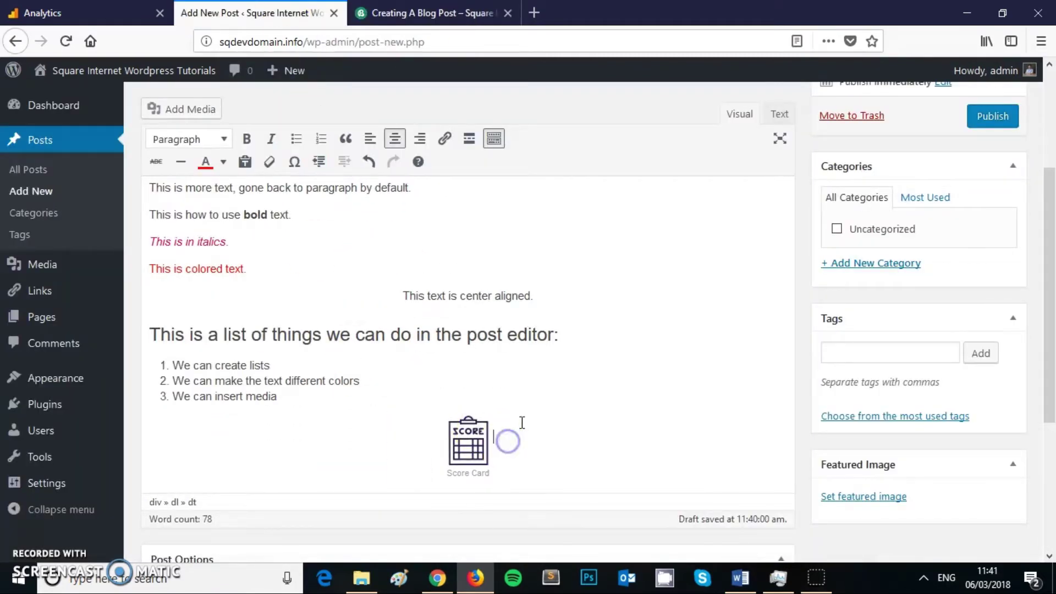
scroll(522, 422, "up", 3)
left_click_drag(290, 391, 144, 389)
left_click(246, 241)
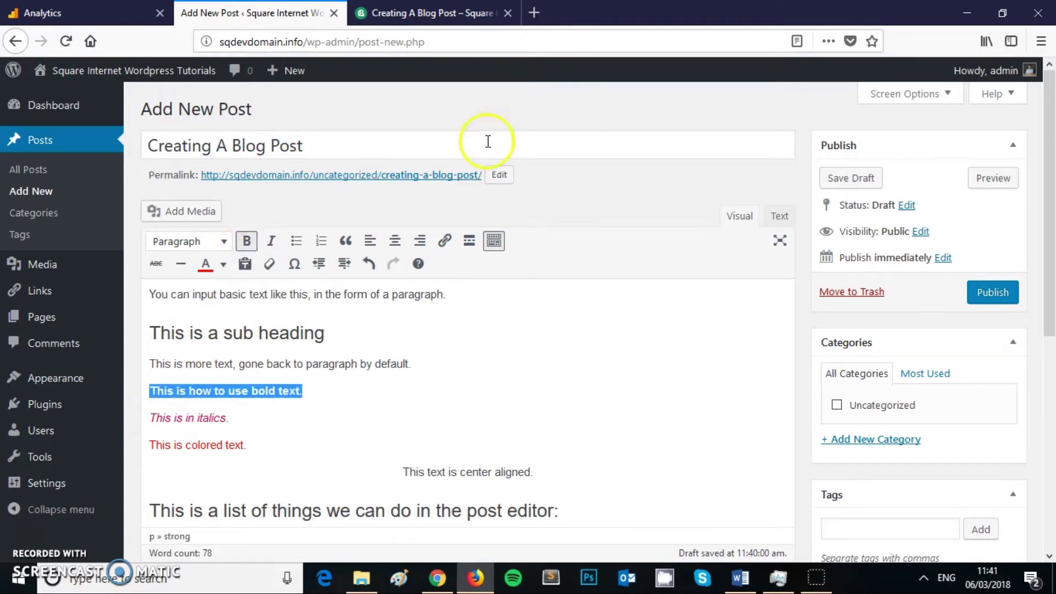
Preview the post to confirm the bold line, then return to the editor
left_click(993, 178)
scroll(300, 359, "down", 2)
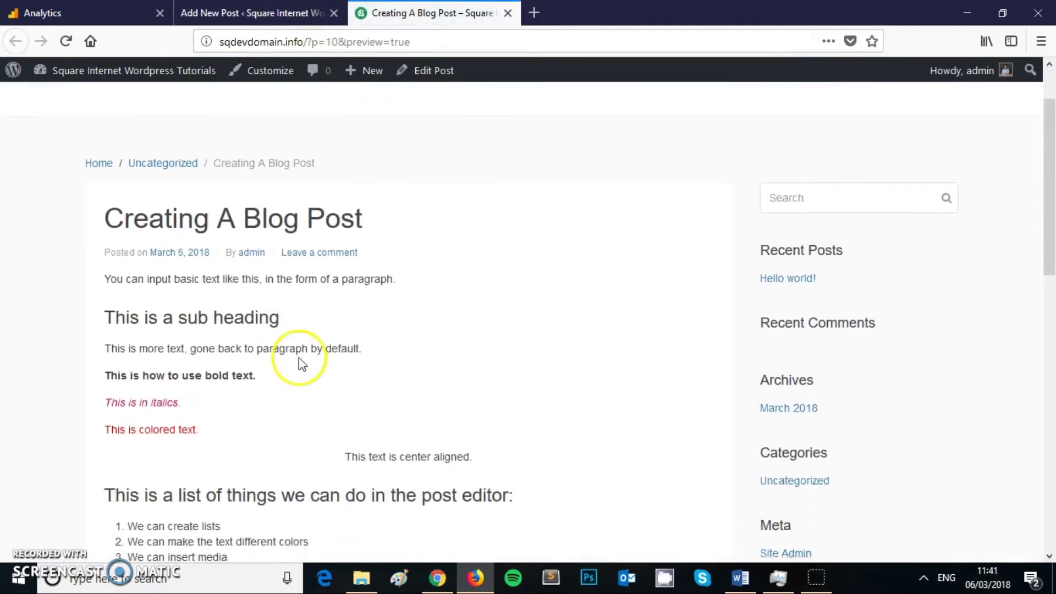
left_click_drag(266, 361, 100, 361)
left_click(326, 362)
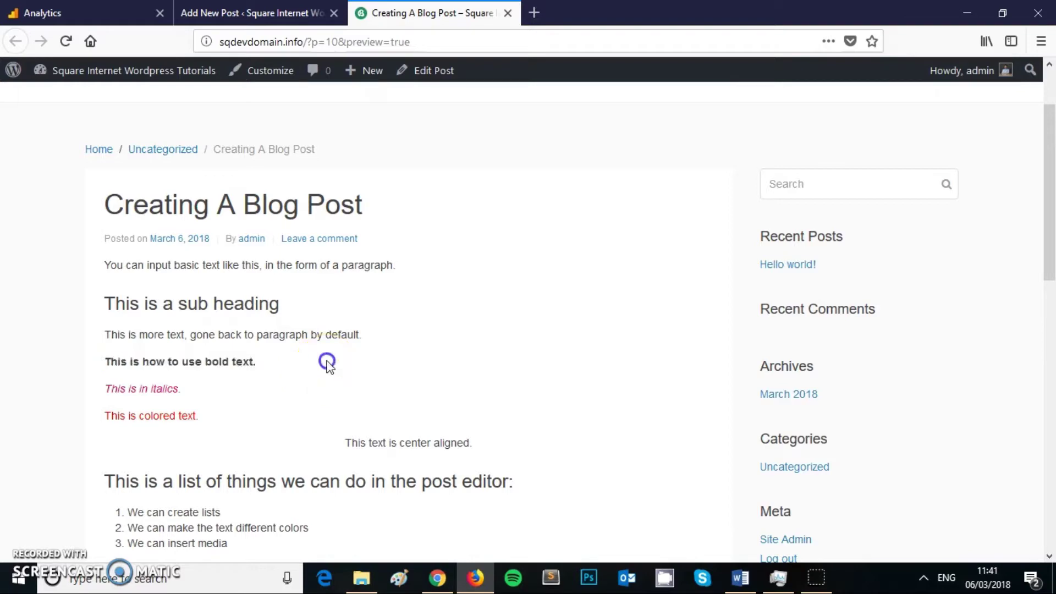
scroll(325, 366, "down", 3)
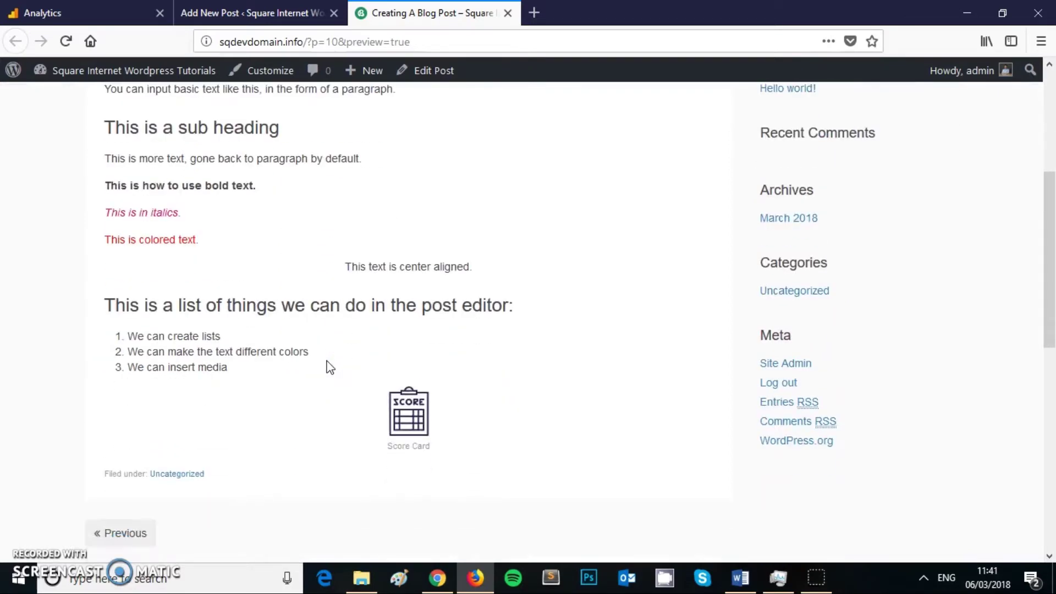
scroll(331, 368, "up", 3)
left_click(259, 12)
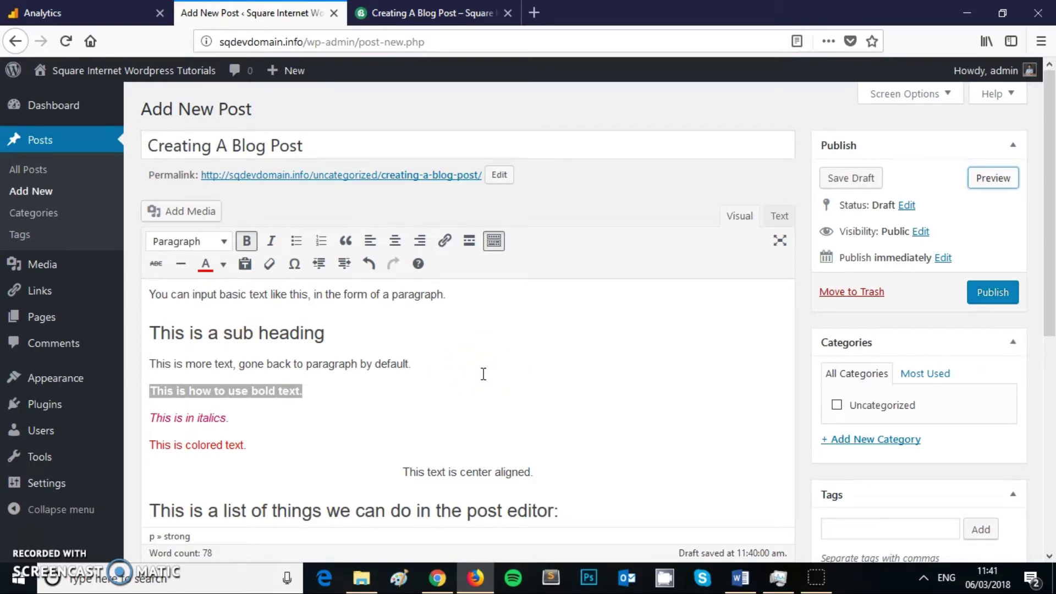
Create a new 'Tutorials' category and tick it for the post
left_click_drag(1040, 201, 919, 235)
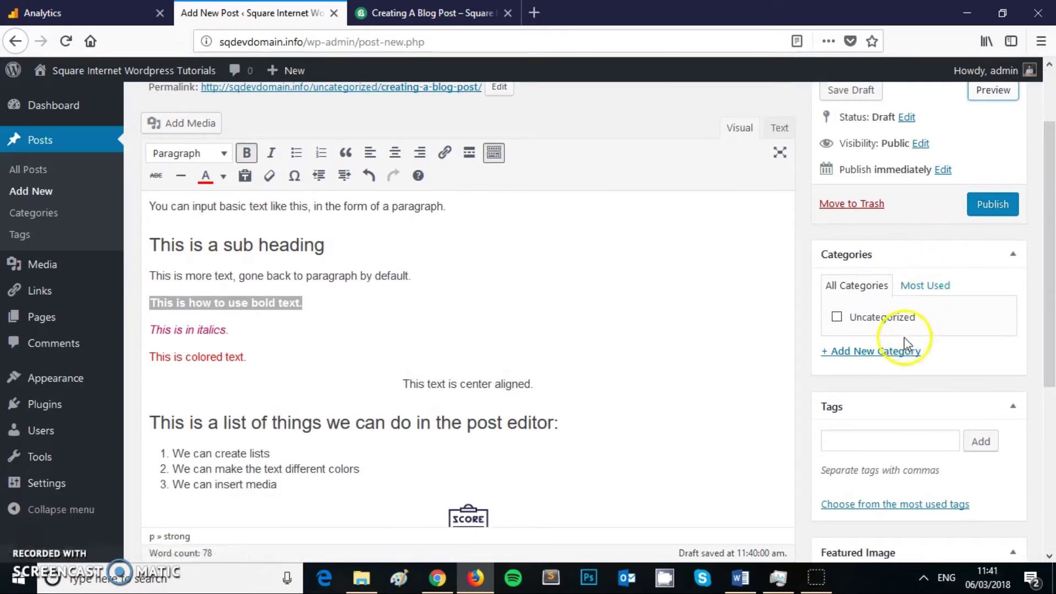
scroll(811, 266, "up", 2)
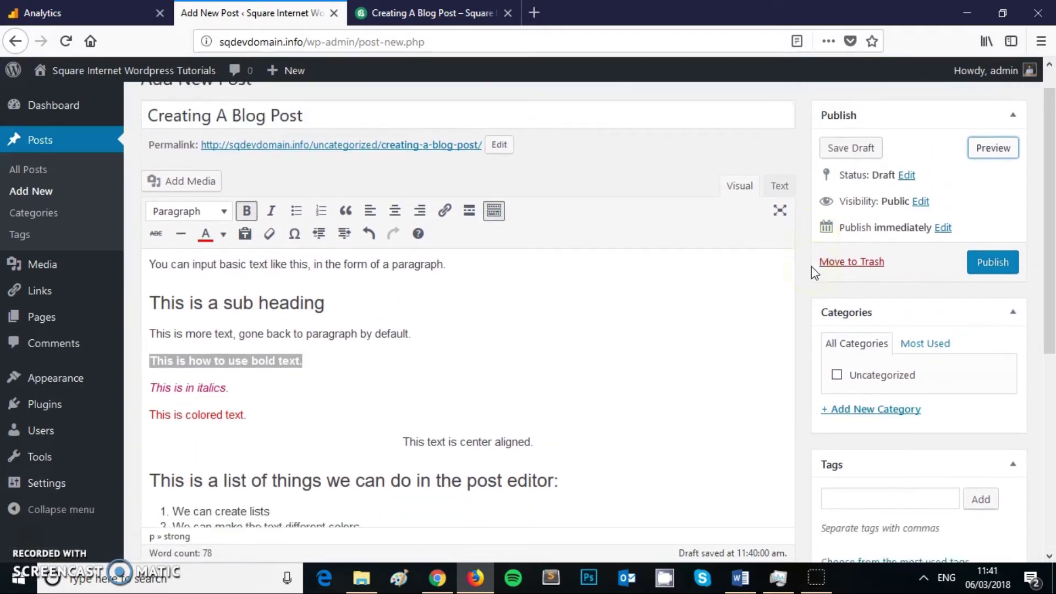
scroll(891, 341, "down", 2)
left_click(879, 352)
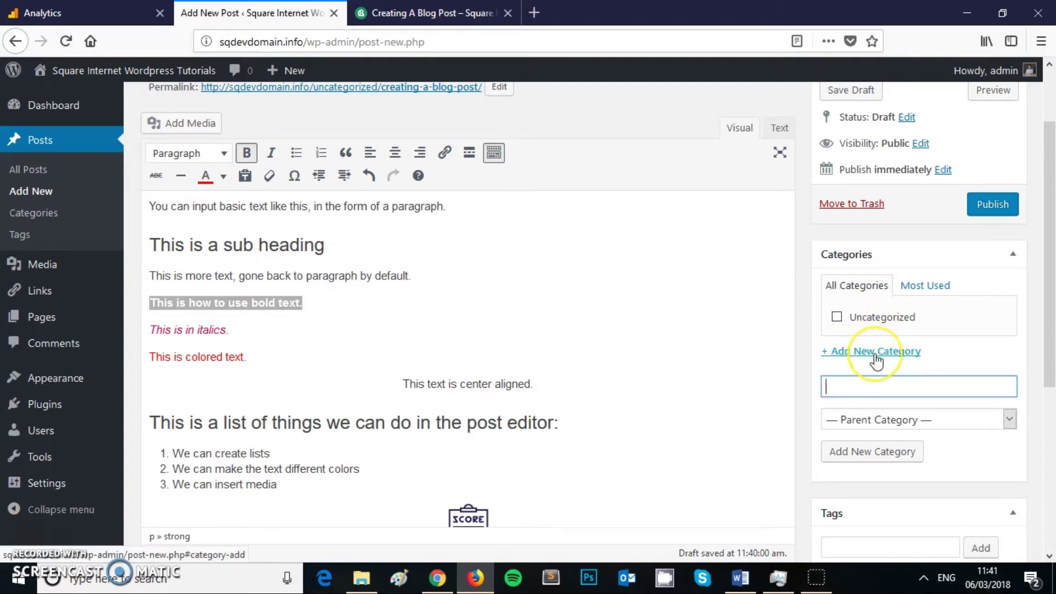
left_click(875, 384)
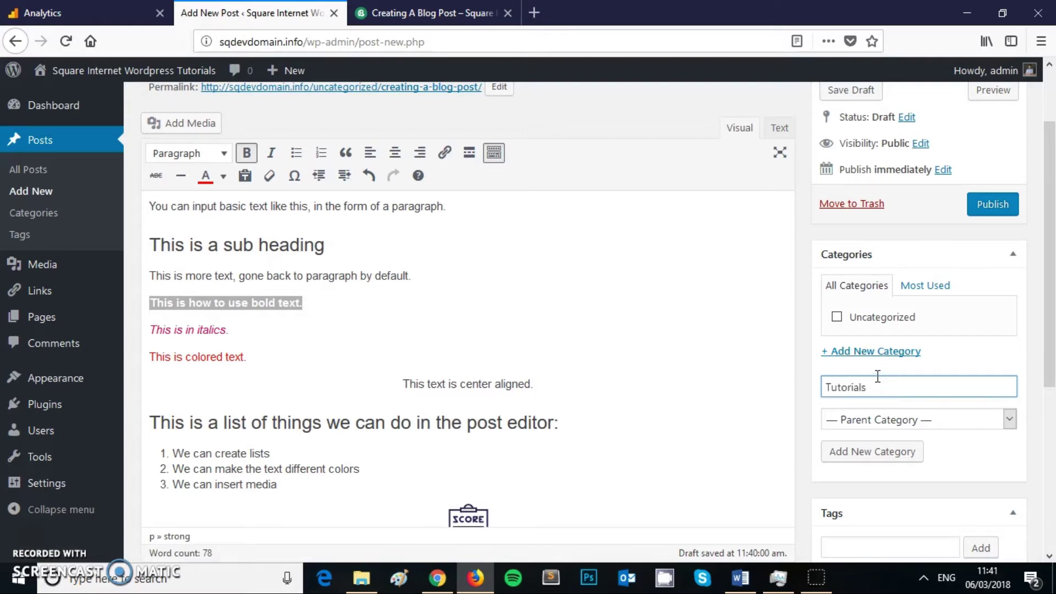
key("Return")
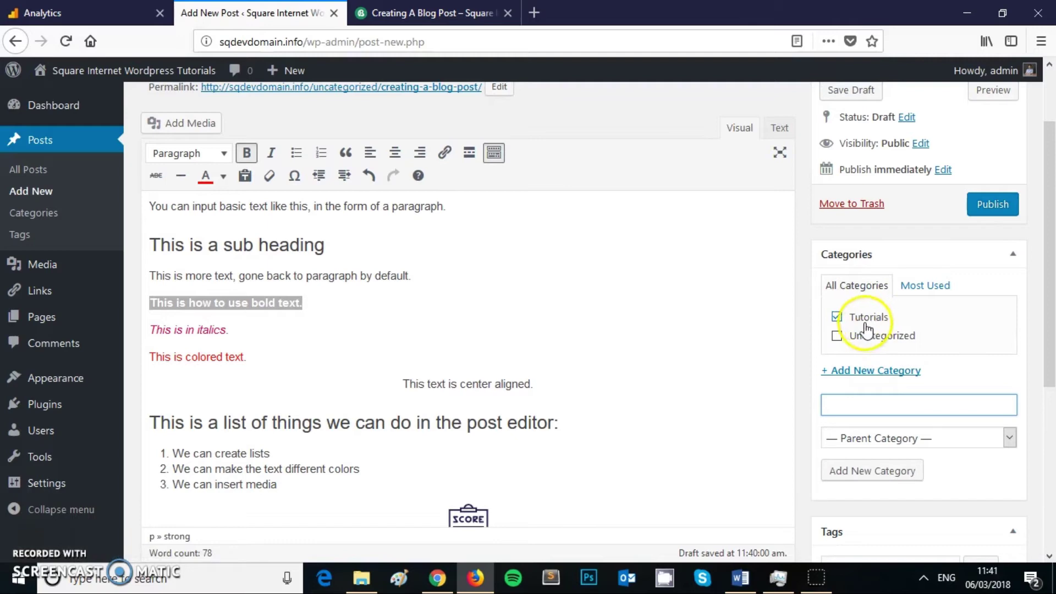
Preview the post to check the Tutorials breadcrumb, then return to the editor
scroll(867, 329, "up", 3)
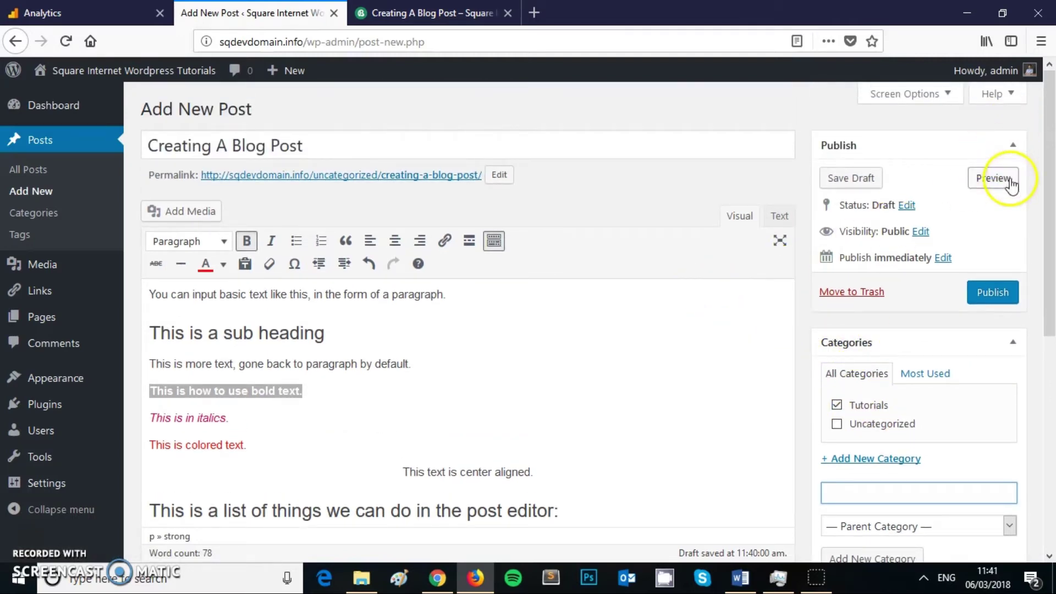
left_click(1011, 184)
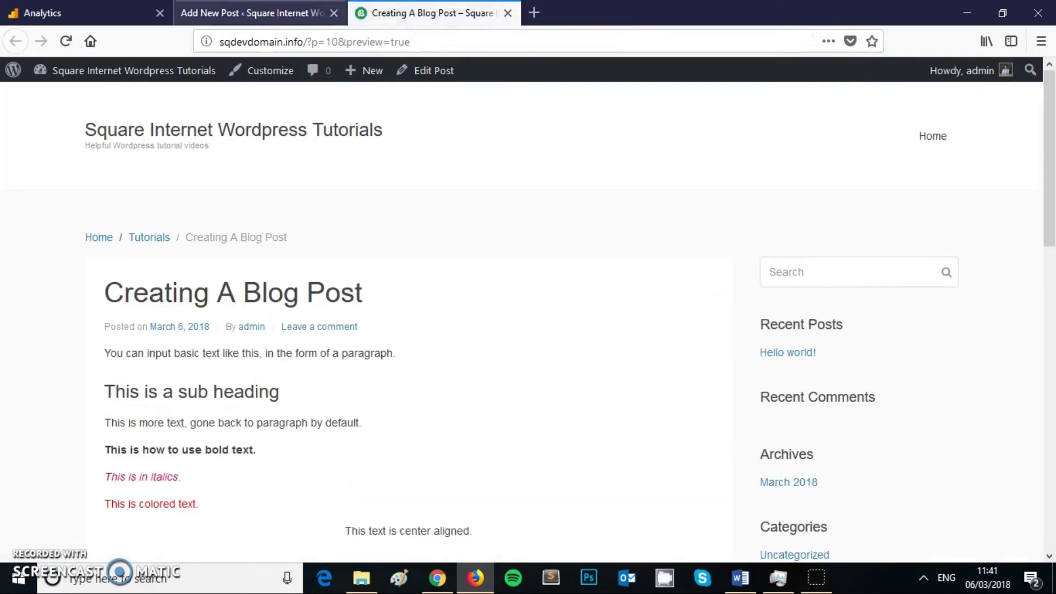
left_click(300, 12)
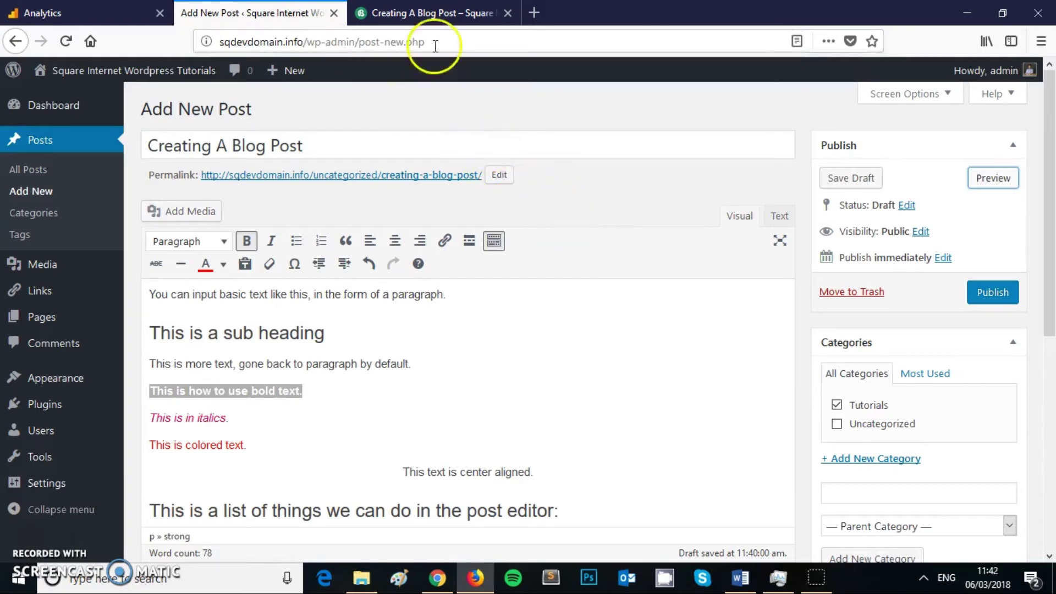
Publish the post and right-click its /tutorials/creating-a-blog-post/ permalink
key("ctrl+Tab")
key("ctrl+shift+Tab")
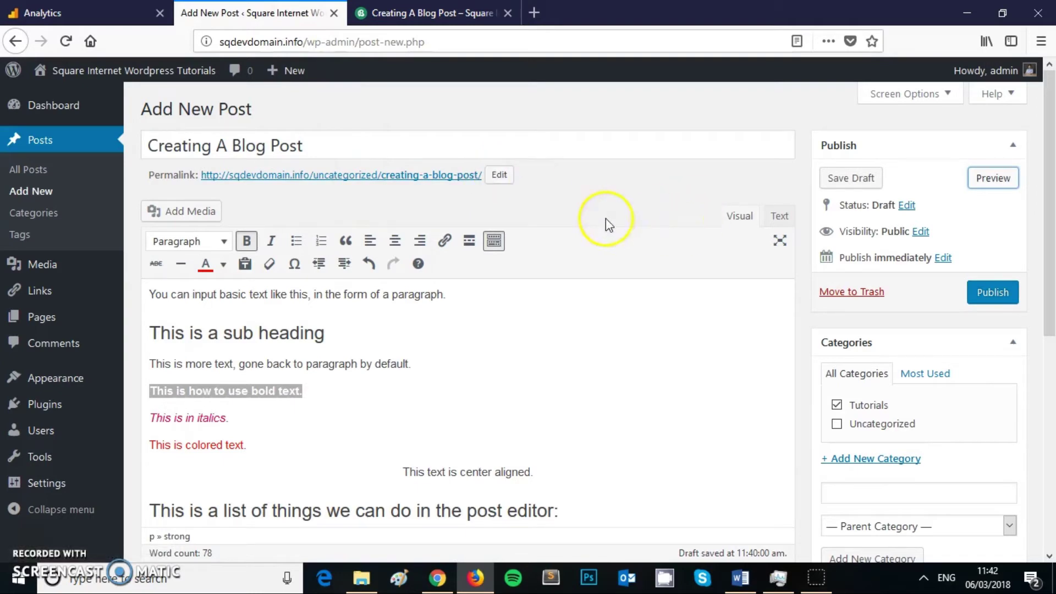
scroll(604, 273, "down", 3)
scroll(759, 210, "down", 3)
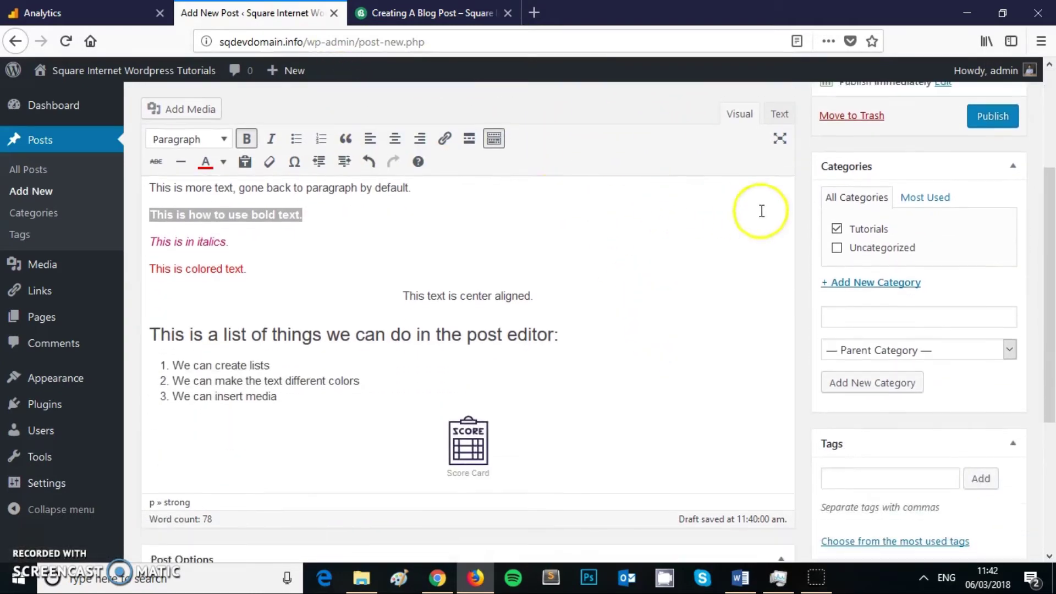
scroll(541, 238, "up", 6)
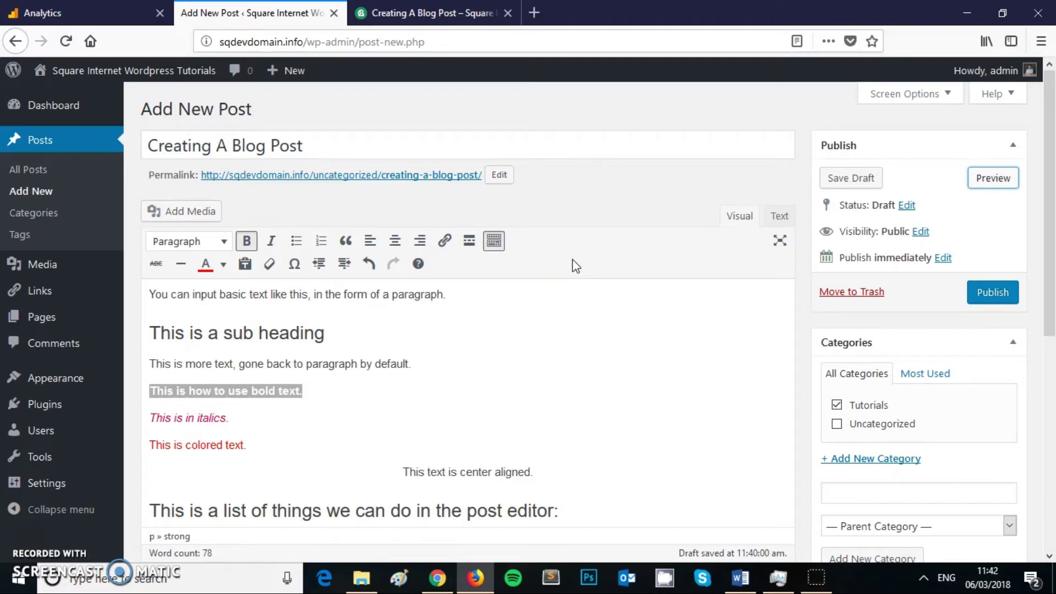
left_click(995, 292)
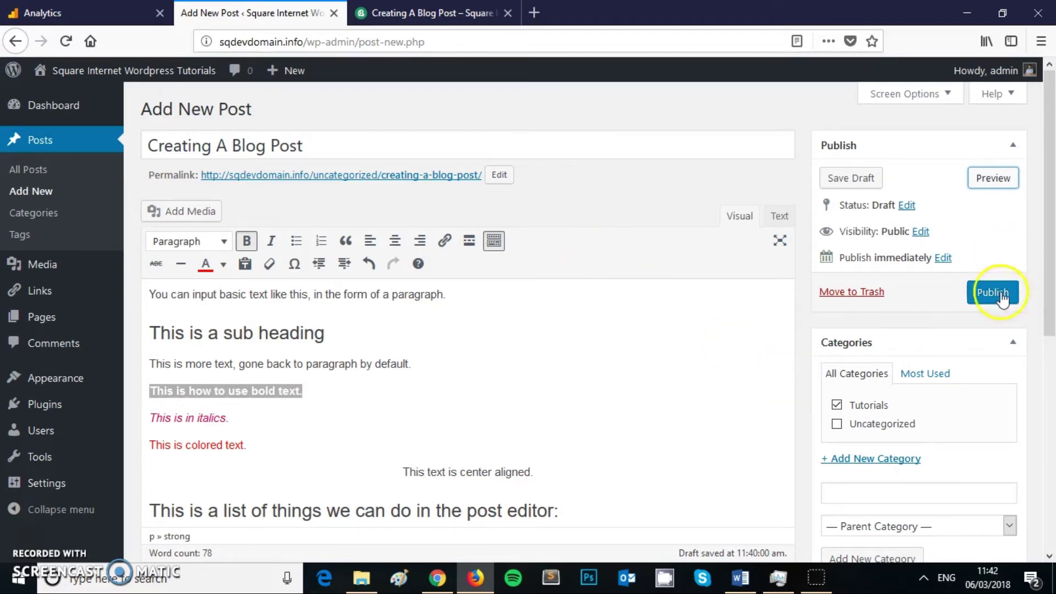
left_click(550, 286)
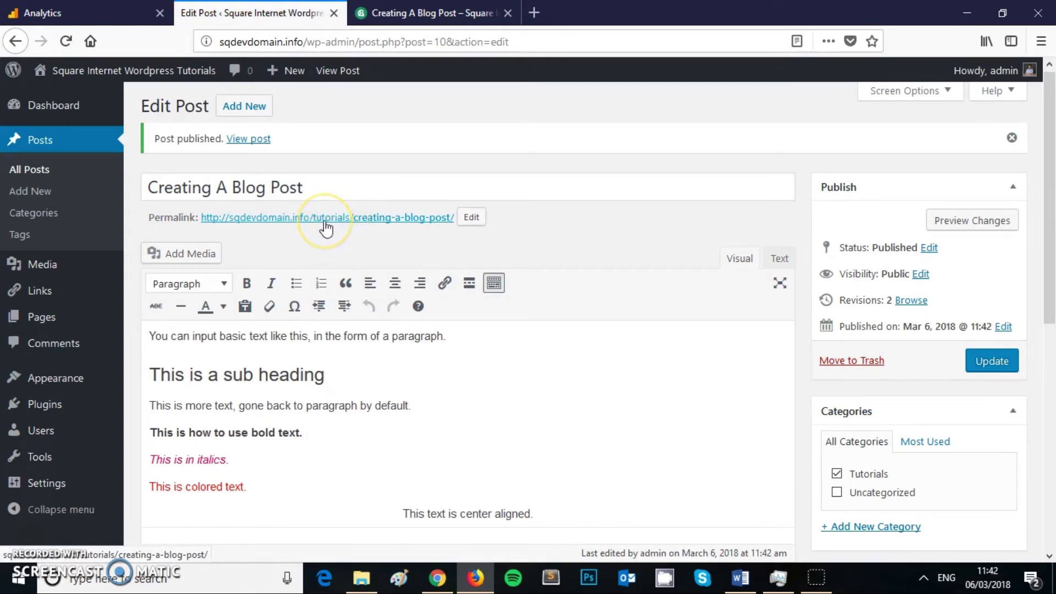
right_click(355, 224)
Open the permalink in a new tab and view the live post at /tutorials/creating-a-blog-post/
left_click(397, 235)
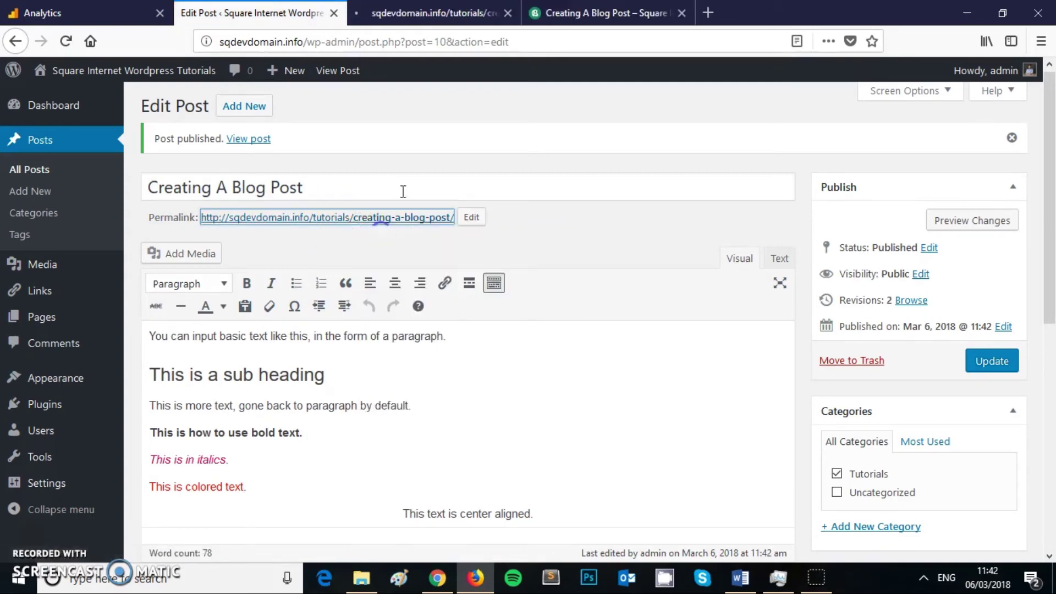
key("ctrl+Tab")
left_click(561, 14)
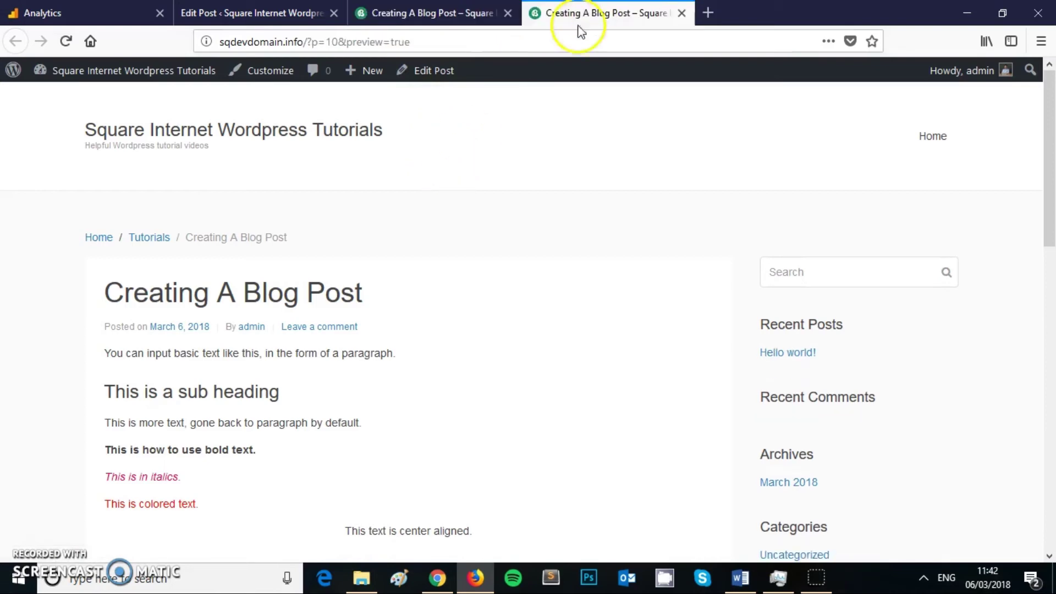
left_click(413, 12)
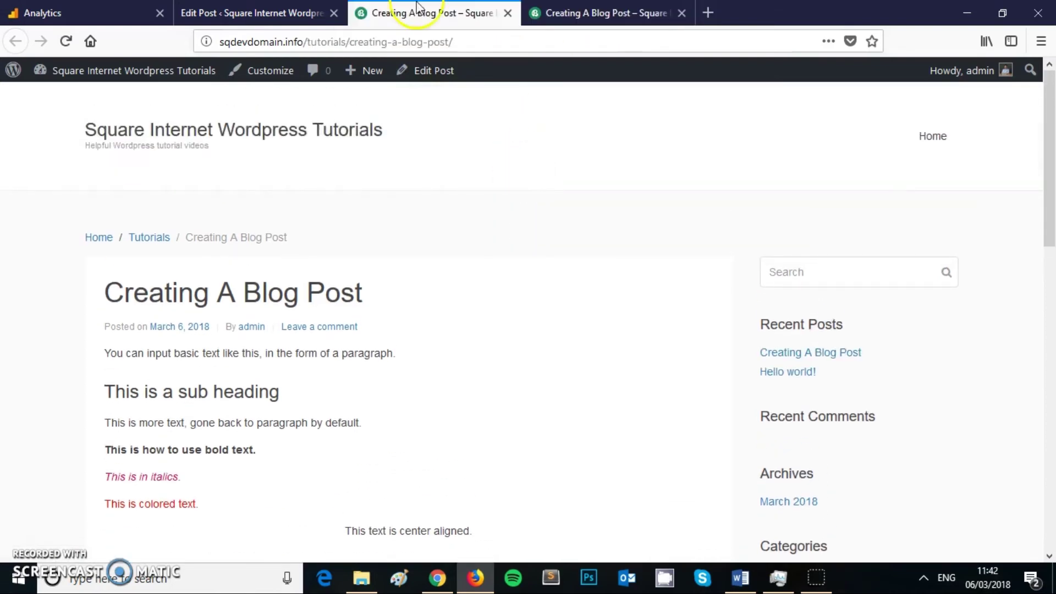
scroll(508, 167, "down", 5)
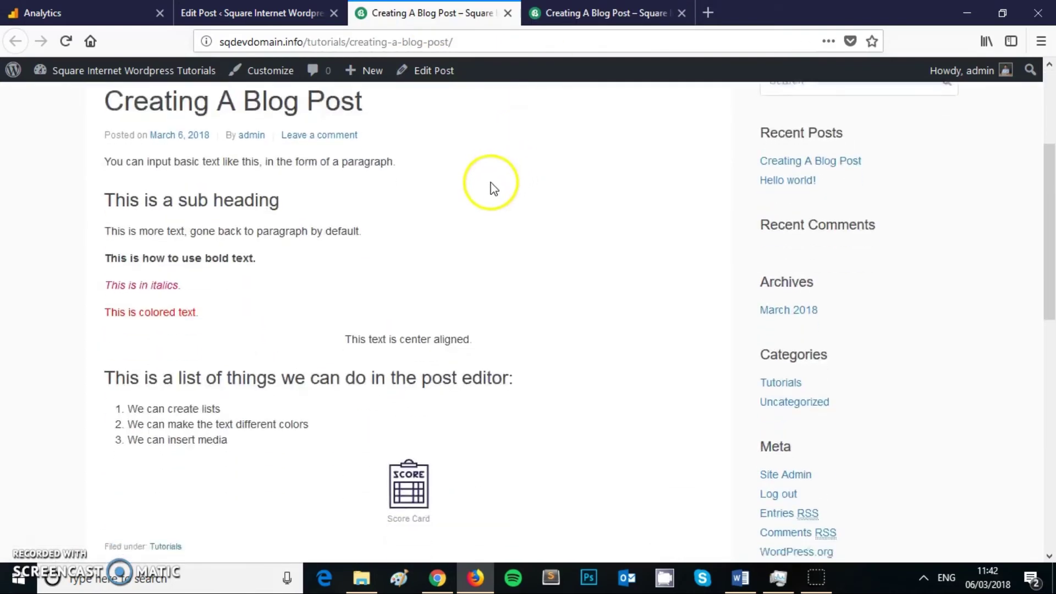
scroll(531, 254, "up", 5)
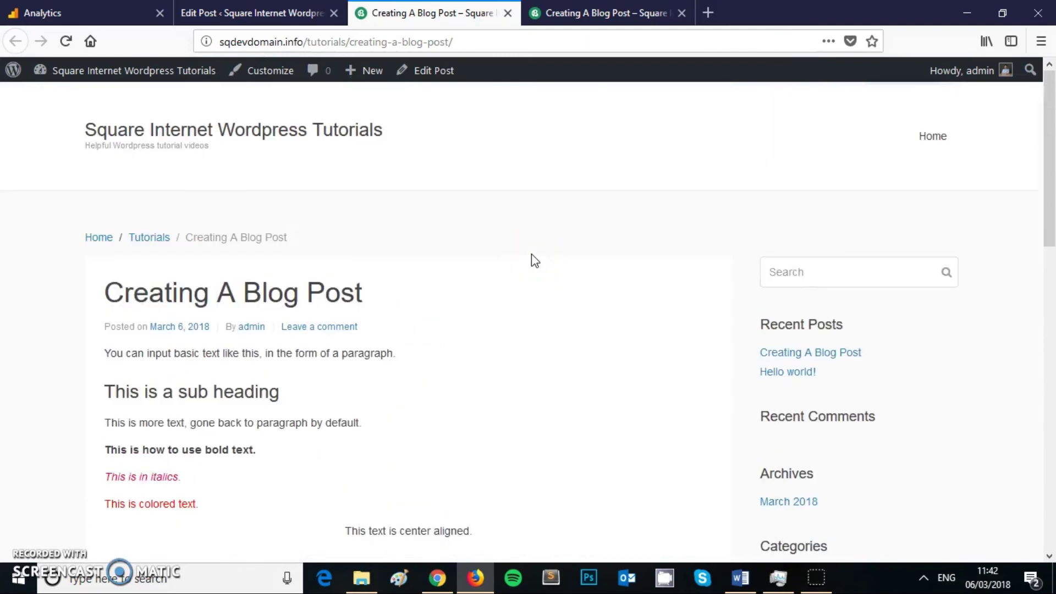